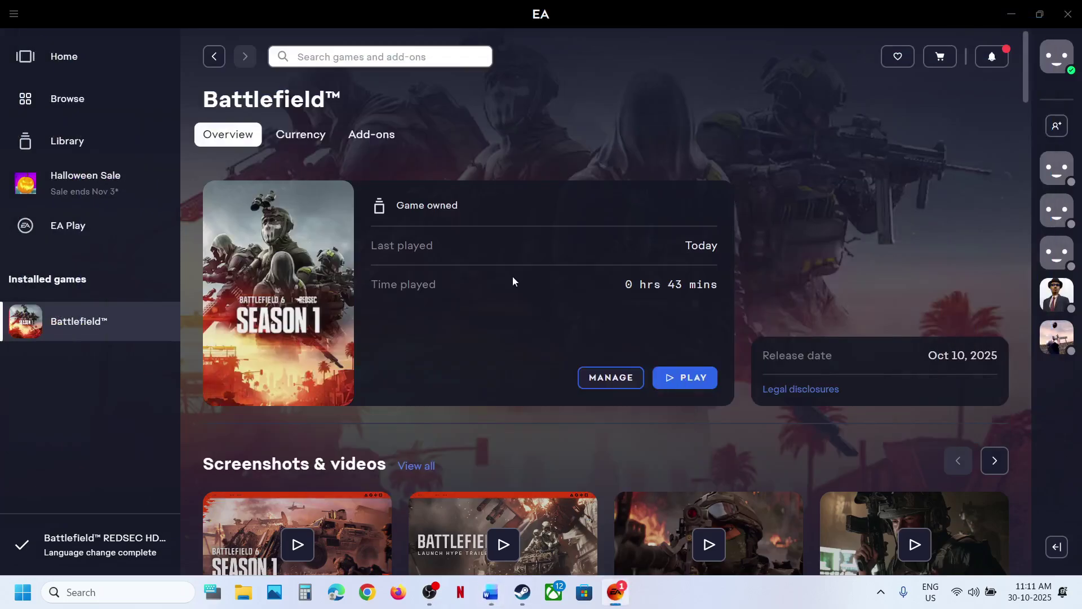
Open the Xbox Game Bar and check the default output device and the app volumes in its audio mix
{"action": "key", "text": "super+g"}
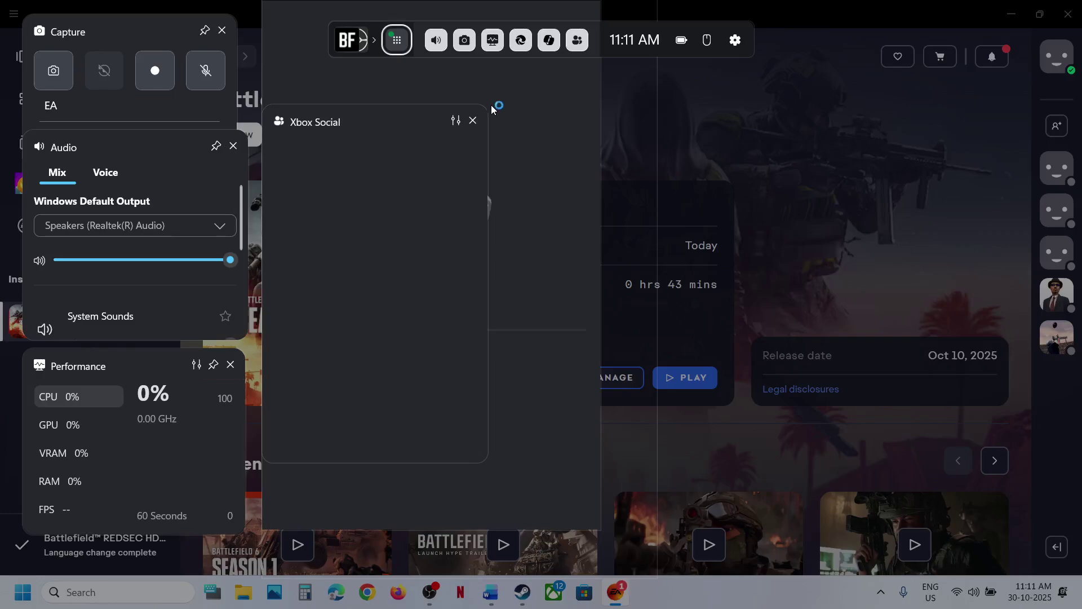
{"action": "left_click", "coordinate": [444, 45]}
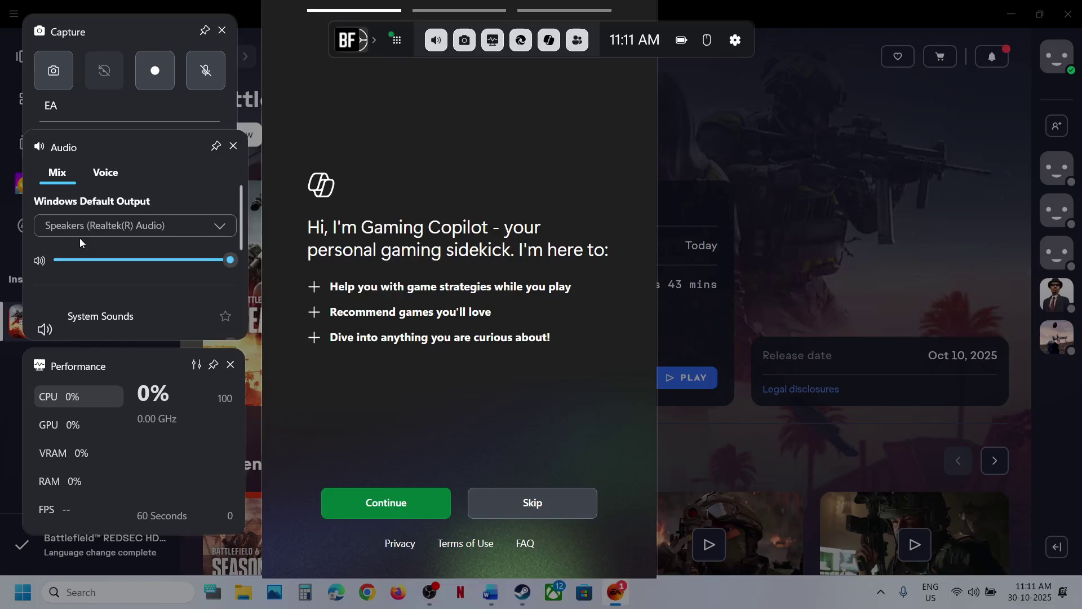
{"action": "scroll", "coordinate": [80, 238], "scroll_direction": "down", "scroll_amount": 2}
{"action": "scroll", "coordinate": [103, 222], "scroll_direction": "up", "scroll_amount": 1}
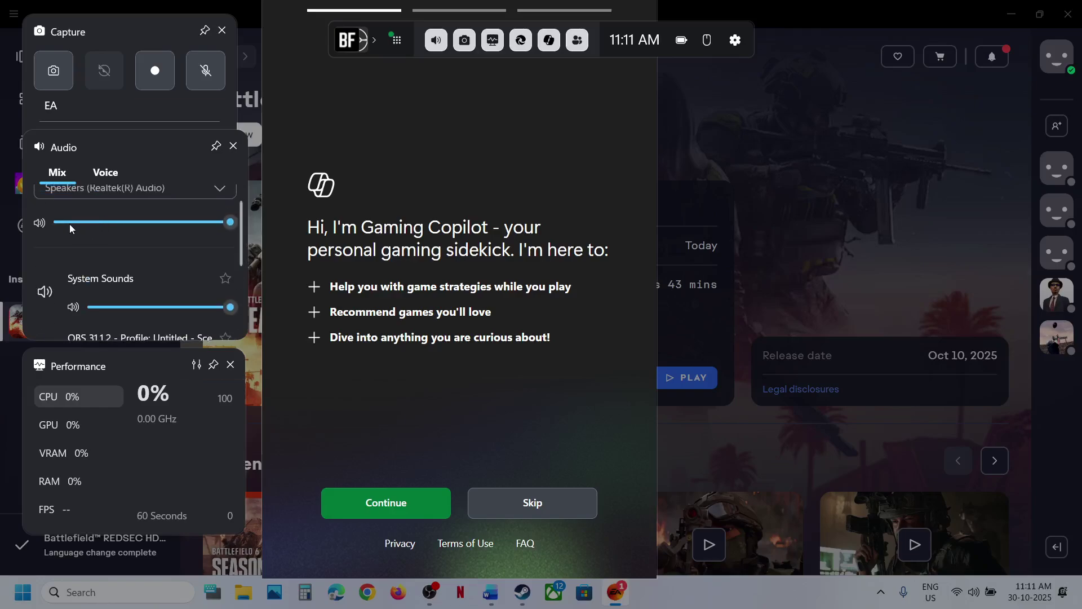
{"action": "left_click", "coordinate": [221, 191]}
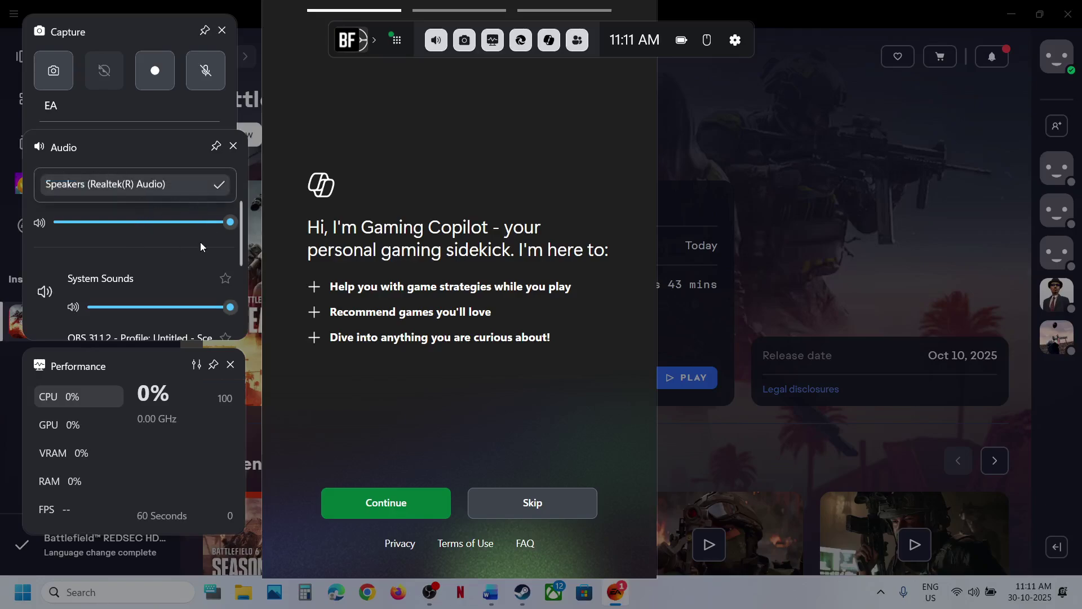
{"action": "left_click", "coordinate": [238, 248]}
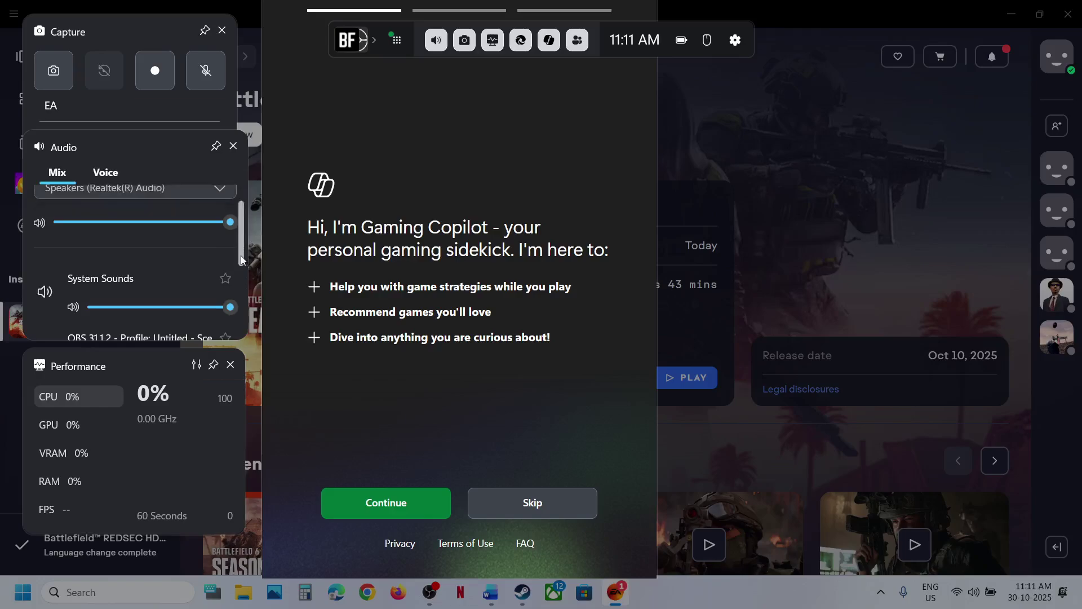
{"action": "left_click_drag", "start_coordinate": [241, 256], "coordinate": [242, 309]}
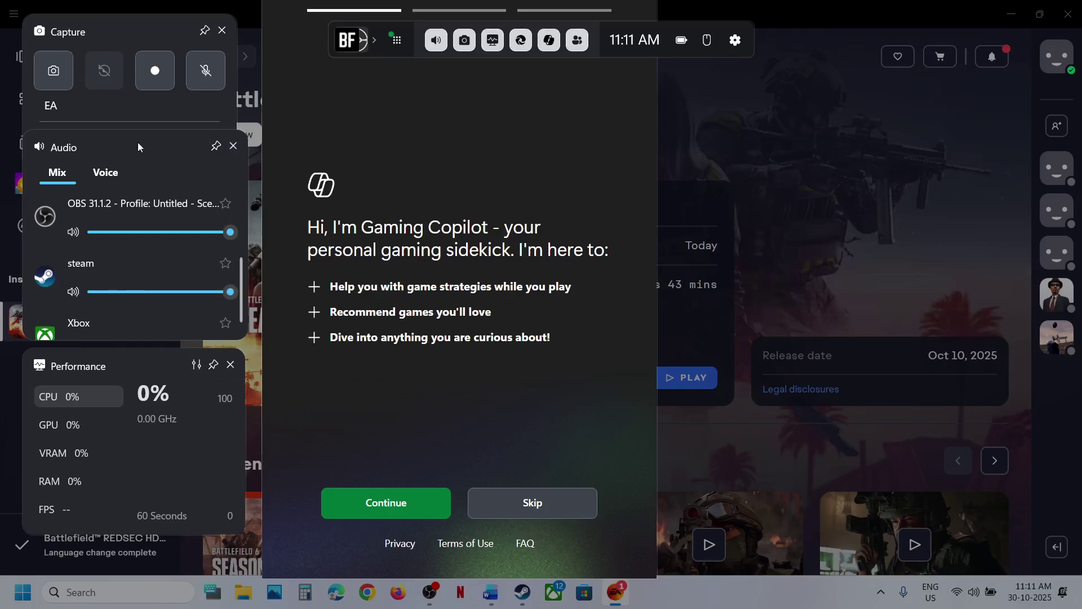
Check the voice input and default communications output devices in the Game Bar's audio widget, and close the overlay
{"action": "left_click", "coordinate": [102, 176]}
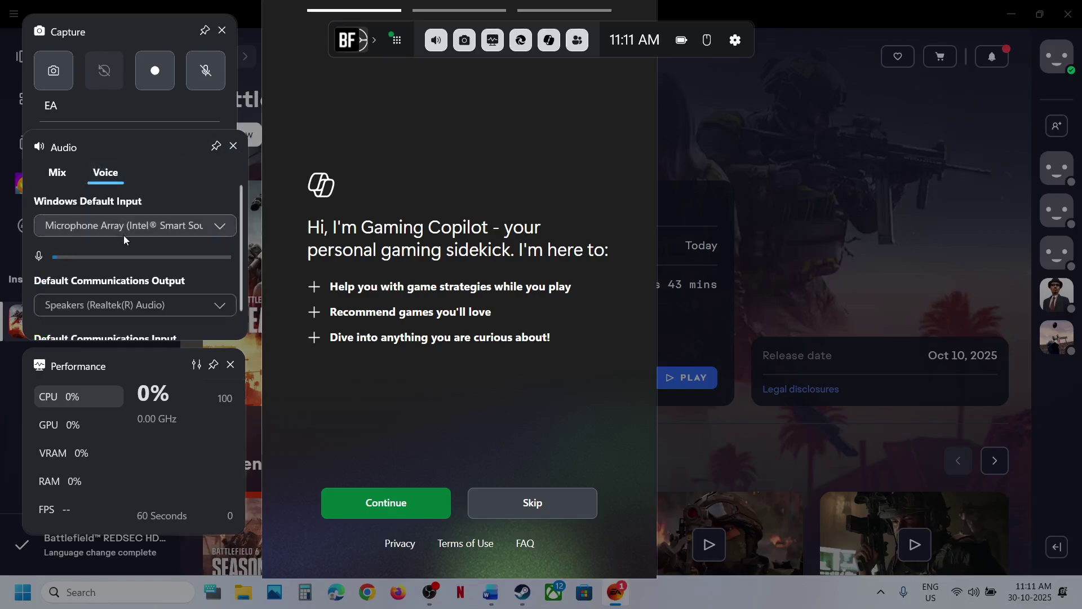
{"action": "scroll", "coordinate": [134, 231], "scroll_direction": "down", "scroll_amount": 1}
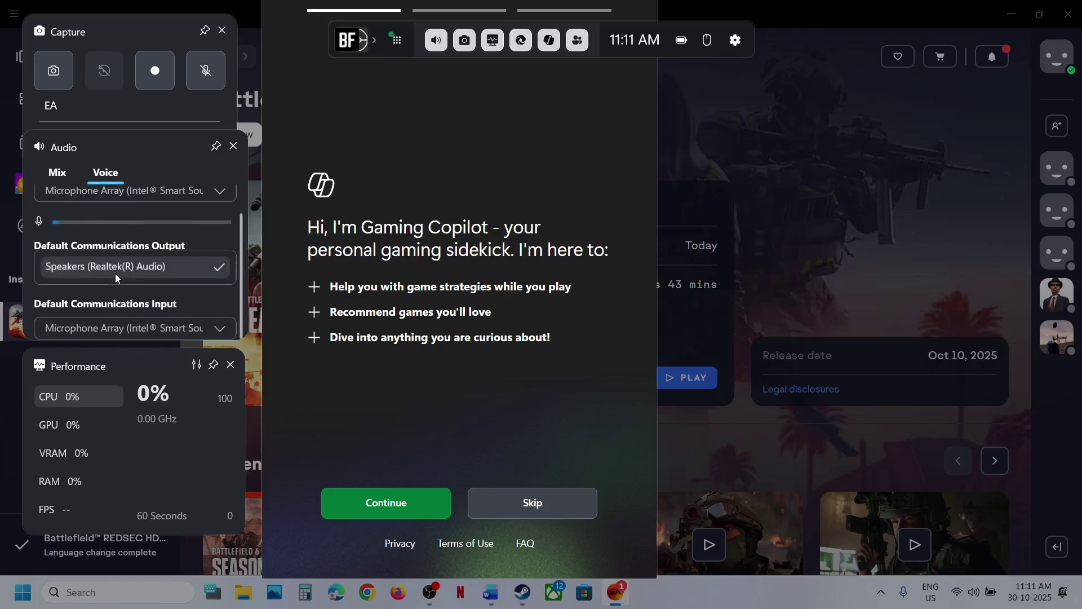
{"action": "left_click", "coordinate": [788, 168]}
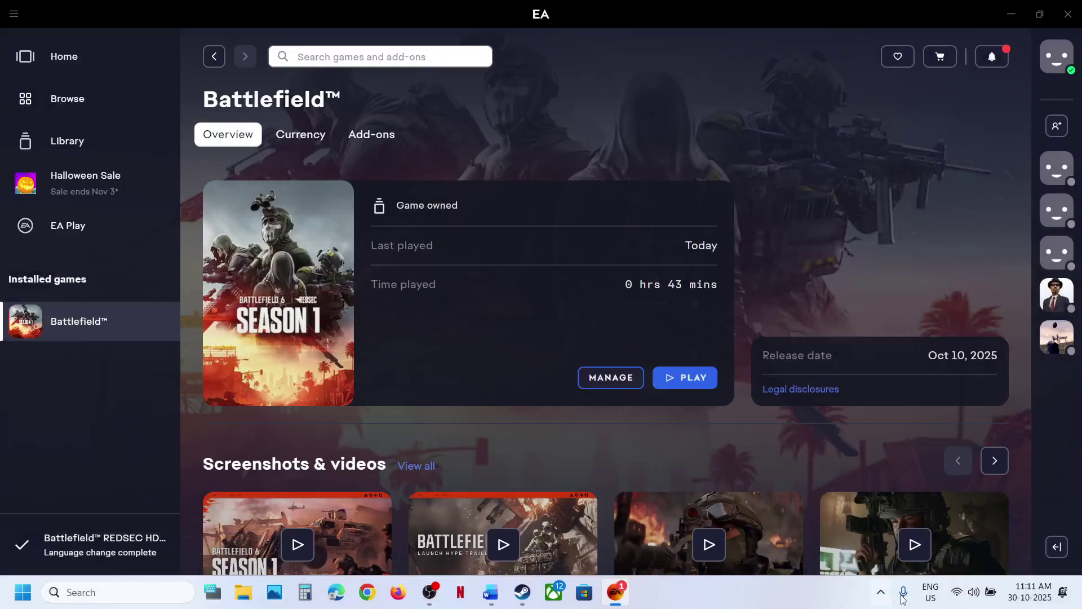
Review the spatial sound options and the volume mixer in the system's quick sound output settings
{"action": "left_click", "coordinate": [974, 596]}
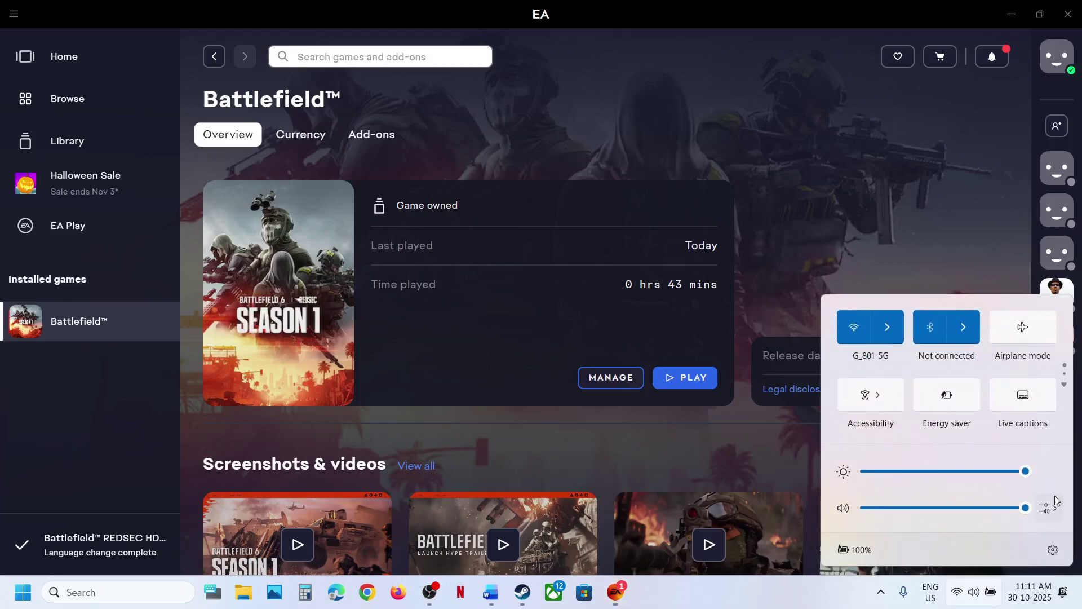
{"action": "left_click", "coordinate": [1054, 505]}
{"action": "scroll", "coordinate": [937, 488], "scroll_direction": "down", "scroll_amount": 2}
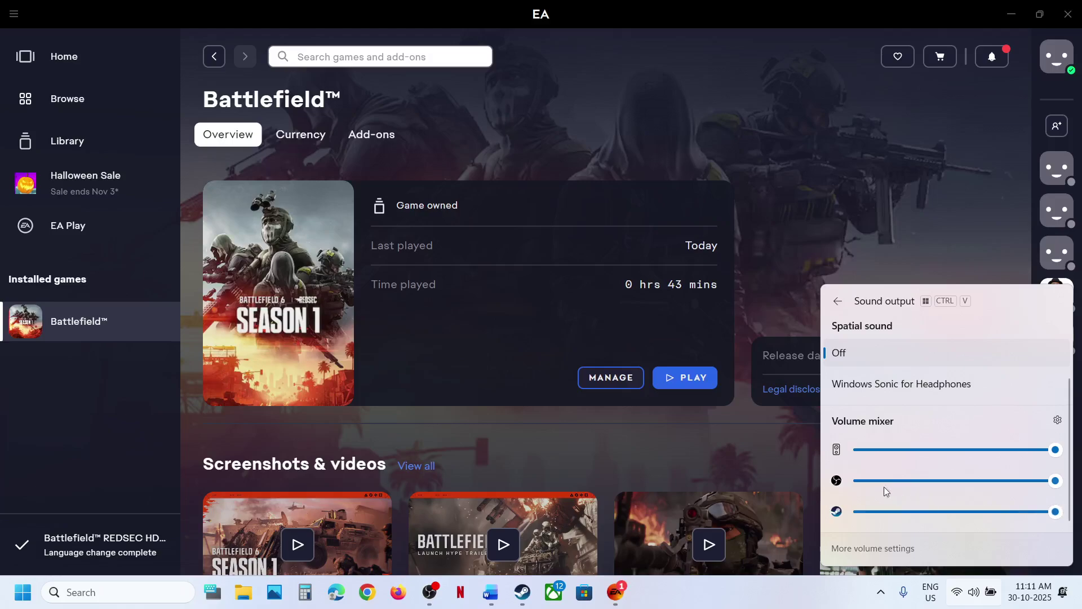
Open the Windows Sound settings to check the output and input devices and their volumes, and close the window
{"action": "right_click", "coordinate": [975, 592]}
{"action": "left_click", "coordinate": [961, 552]}
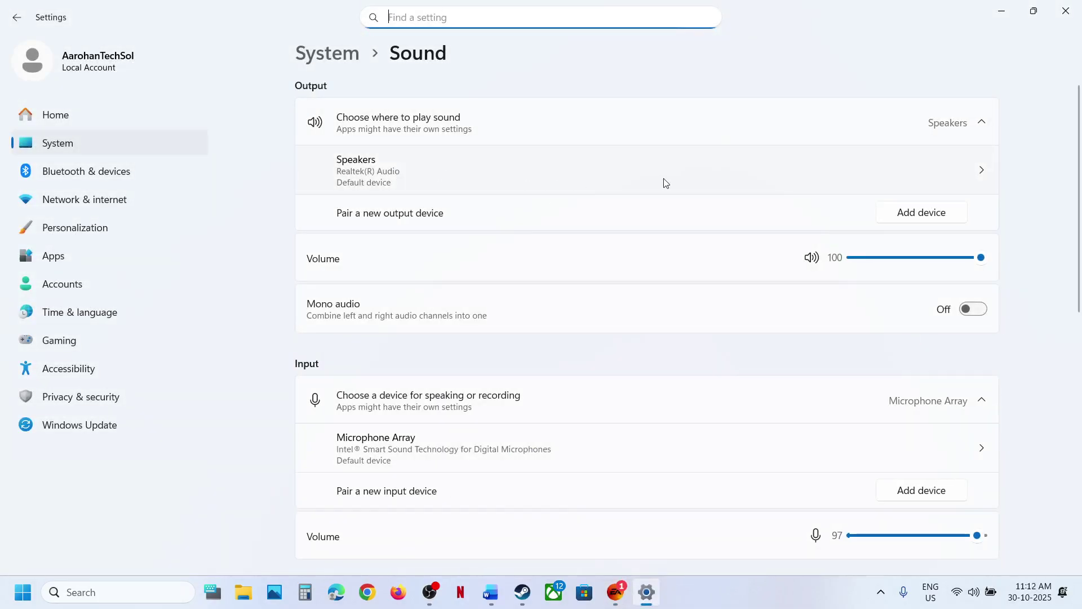
{"action": "left_click", "coordinate": [1066, 11]}
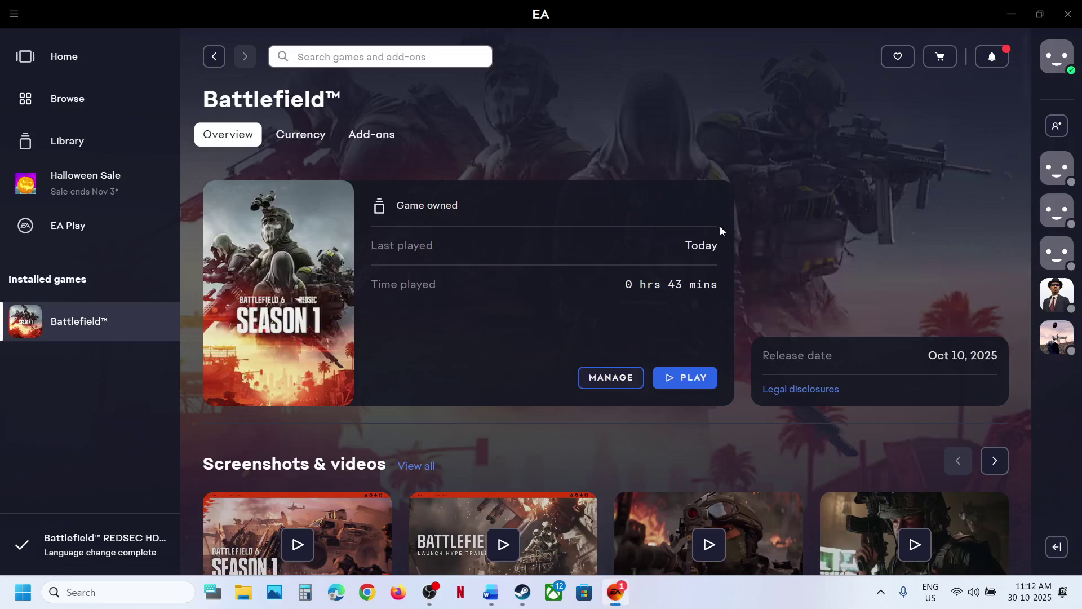
Switch to the Word document and read steps 2 and 3, highlighting "Restart the game" and the word "Restart" before "PC"
{"action": "left_click", "coordinate": [490, 592]}
{"action": "scroll", "coordinate": [355, 344], "scroll_direction": "down", "scroll_amount": 2}
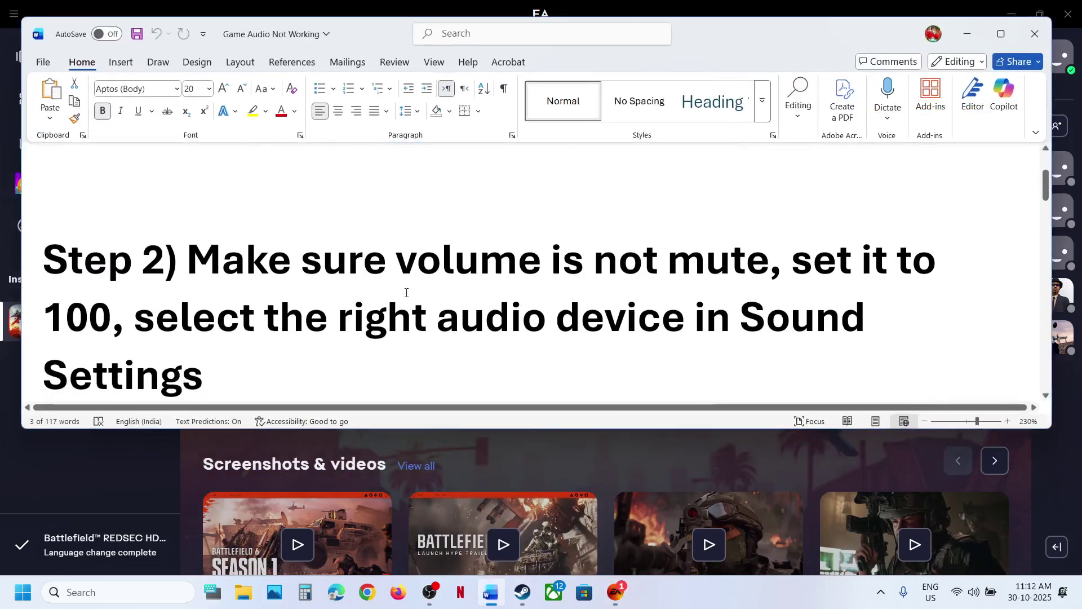
{"action": "scroll", "coordinate": [278, 327], "scroll_direction": "down", "scroll_amount": 4}
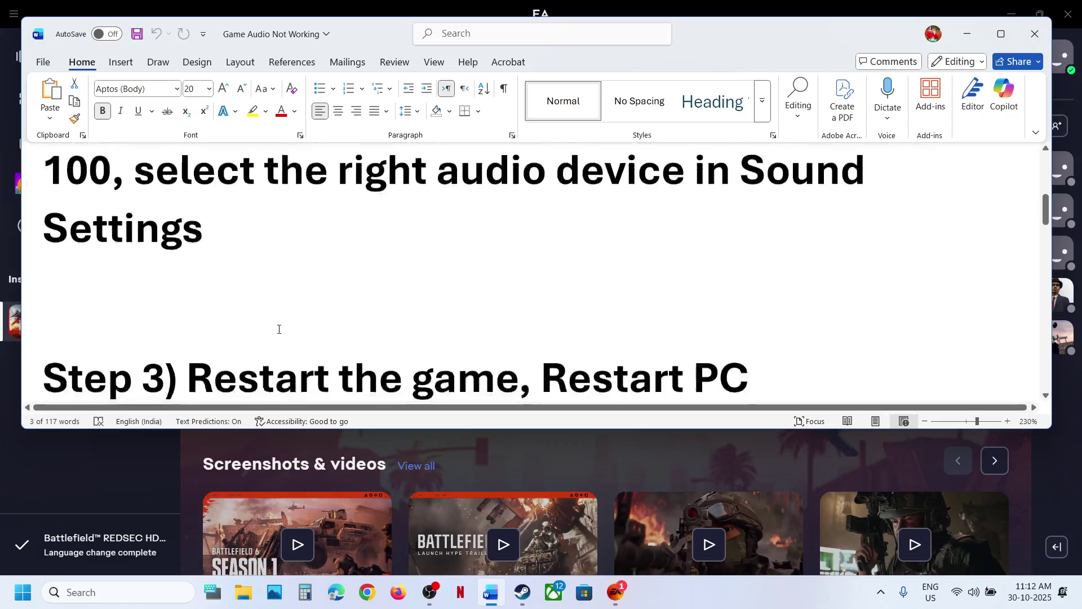
{"action": "left_click_drag", "start_coordinate": [190, 287], "coordinate": [518, 289]}
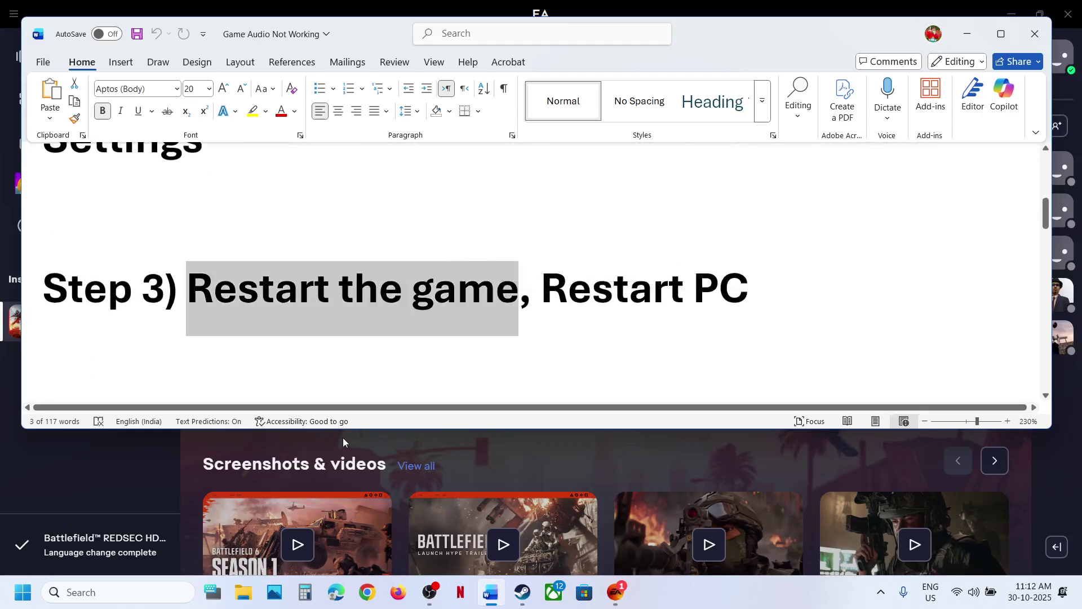
{"action": "left_click", "coordinate": [490, 592]}
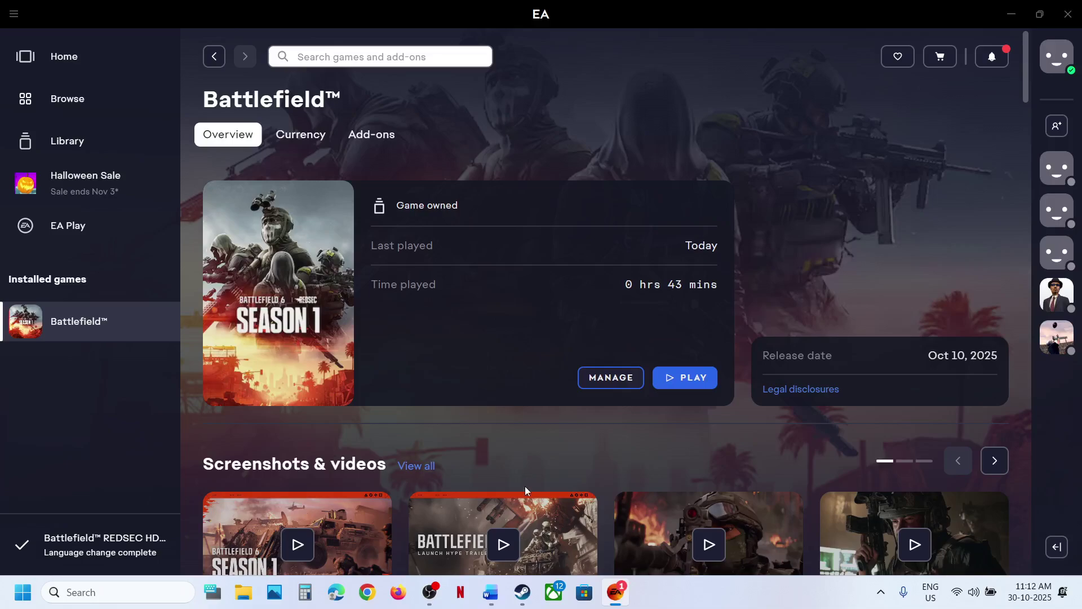
{"action": "left_click", "coordinate": [490, 592]}
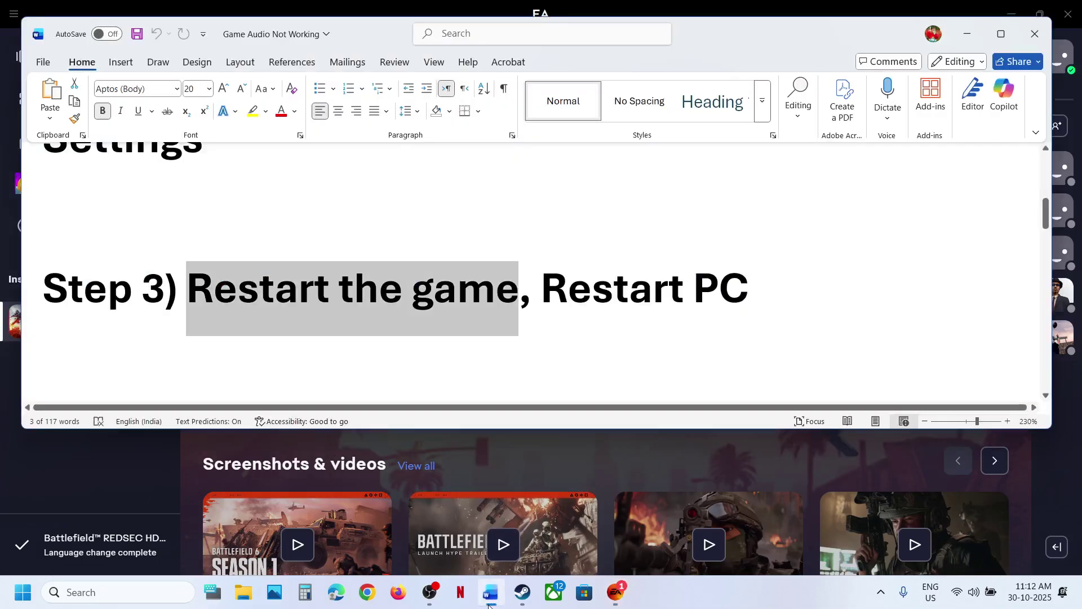
{"action": "double_click", "coordinate": [541, 295]}
Show the computer's power options with Restart, dismiss them, and return to the Battlefield game page
{"action": "left_click", "coordinate": [53, 527]}
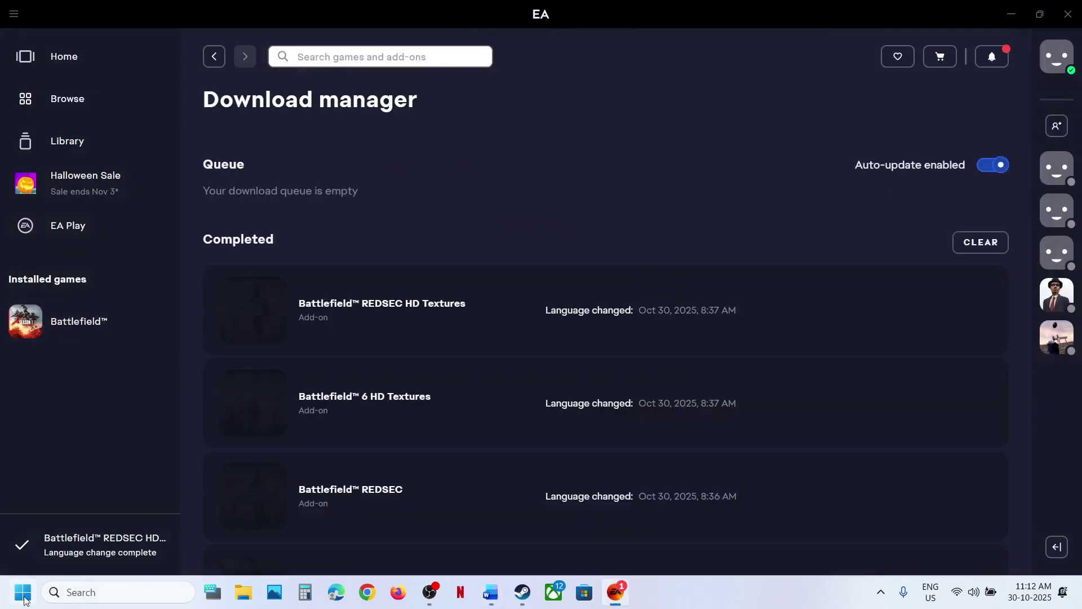
{"action": "left_click", "coordinate": [23, 593]}
{"action": "left_click", "coordinate": [409, 542]}
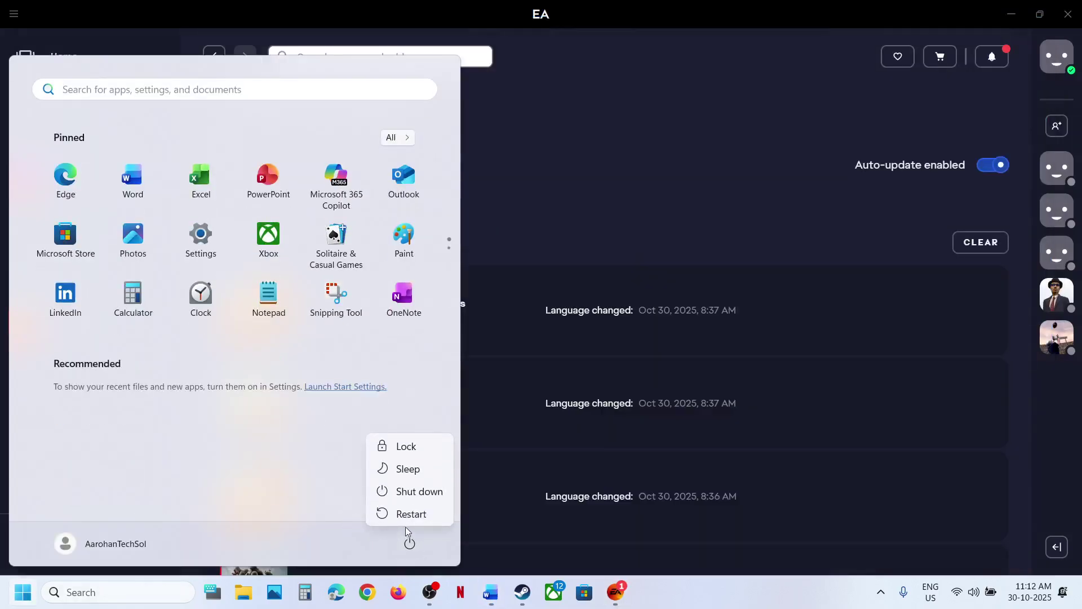
{"action": "left_click", "coordinate": [564, 100]}
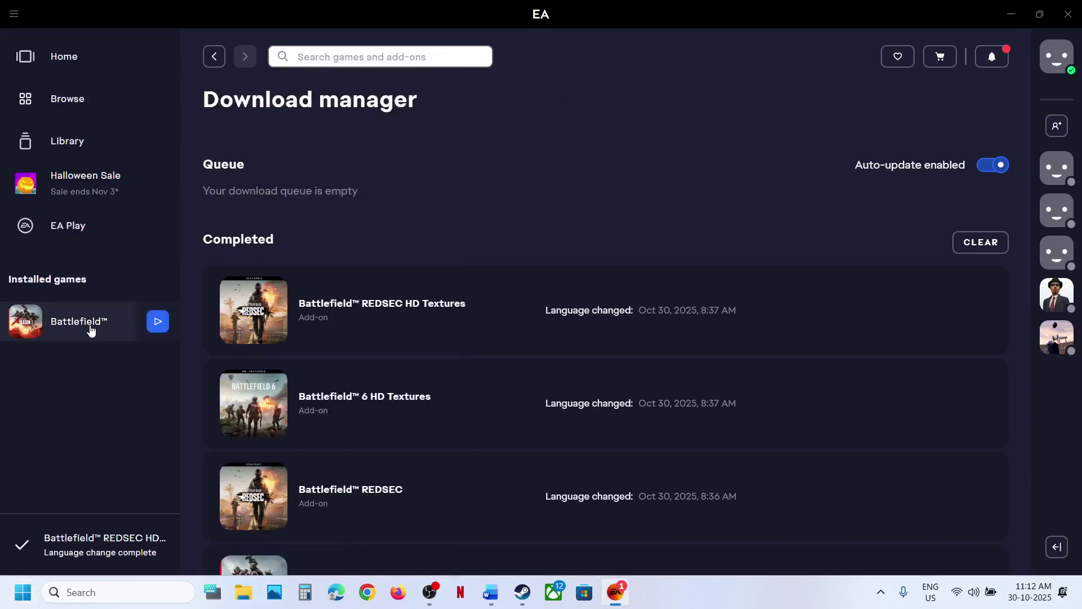
{"action": "left_click", "coordinate": [79, 334]}
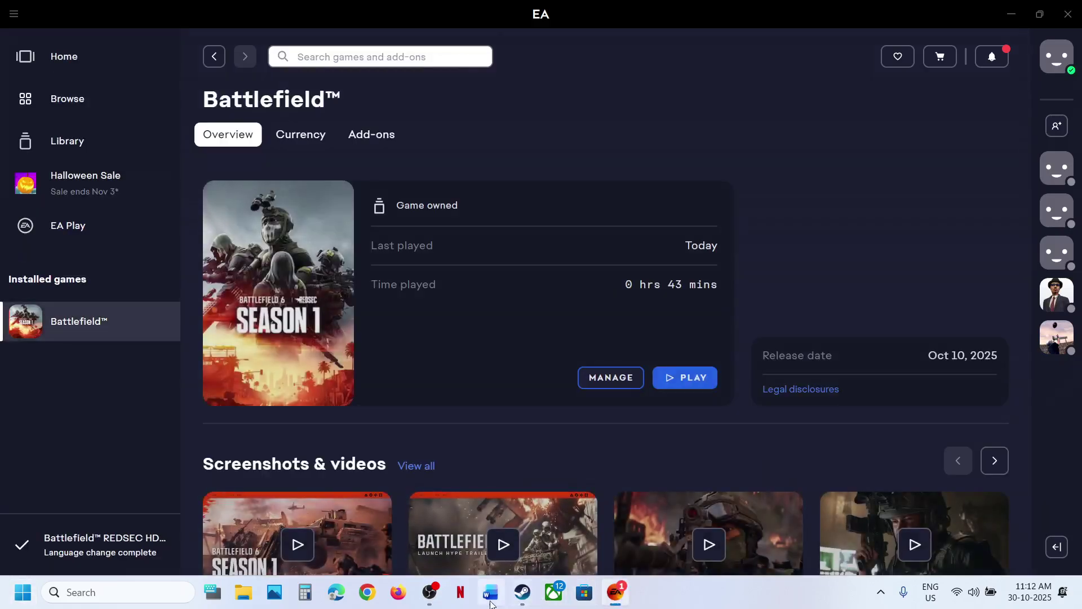
Switch to the Word document and read step 4, highlighting its text on the sound sample rate
{"action": "left_click", "coordinate": [491, 592]}
{"action": "scroll", "coordinate": [436, 377], "scroll_direction": "down", "scroll_amount": 3}
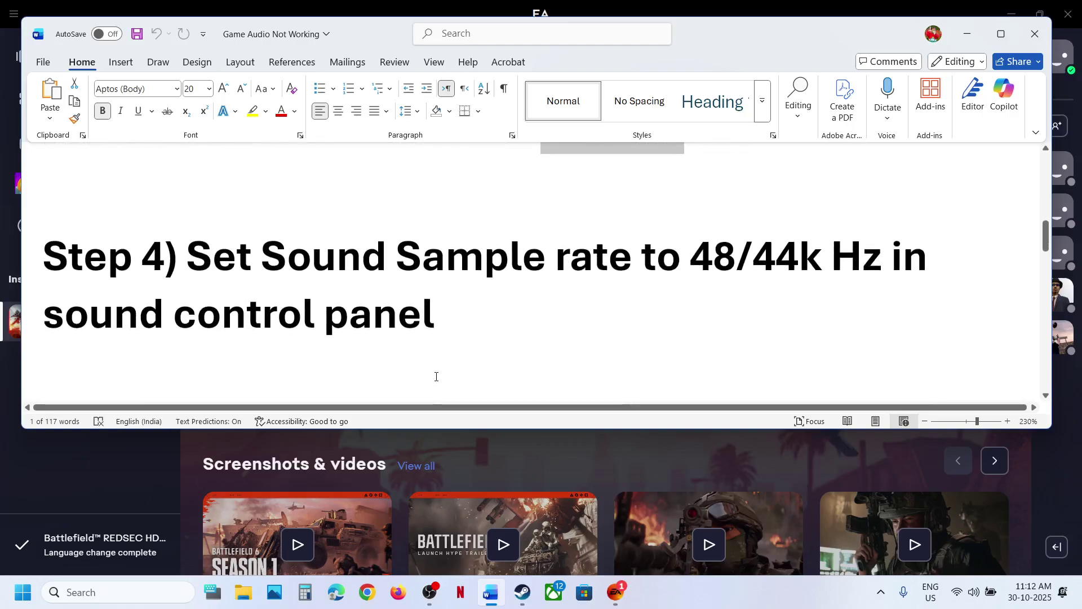
{"action": "left_click_drag", "start_coordinate": [262, 257], "coordinate": [754, 259]}
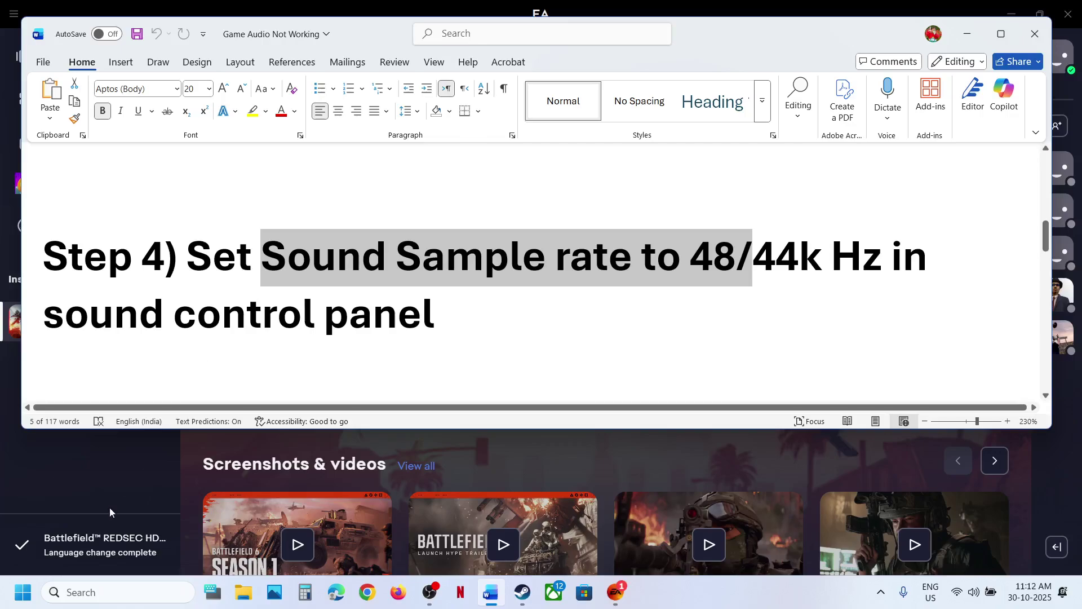
{"action": "left_click", "coordinate": [198, 478]}
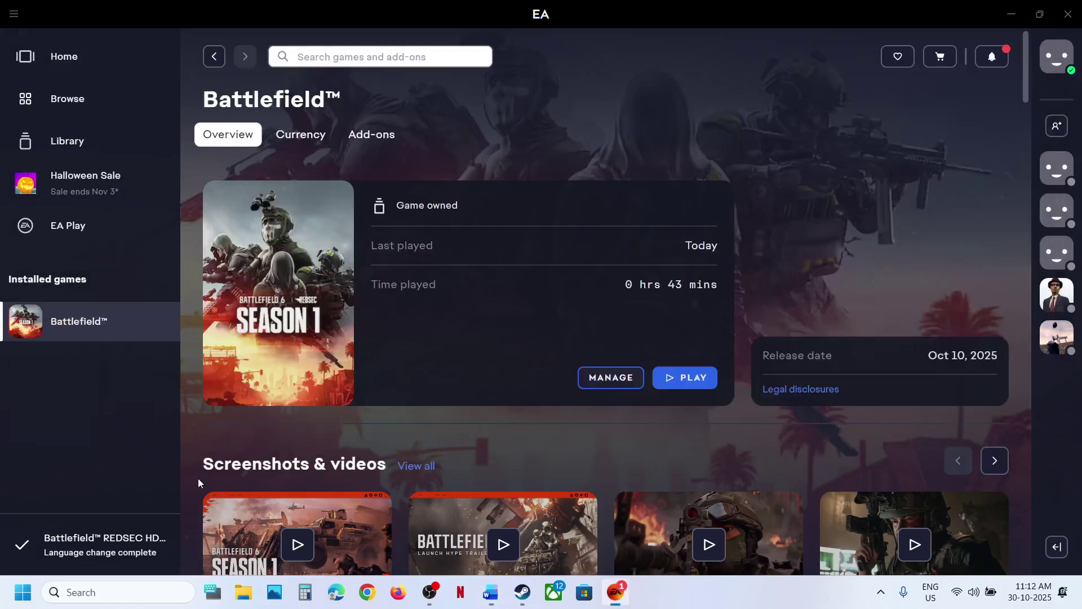
Find Control Panel through a Windows search for "control" and open it
{"action": "left_click", "coordinate": [116, 587]}
{"action": "type", "text": "control"}
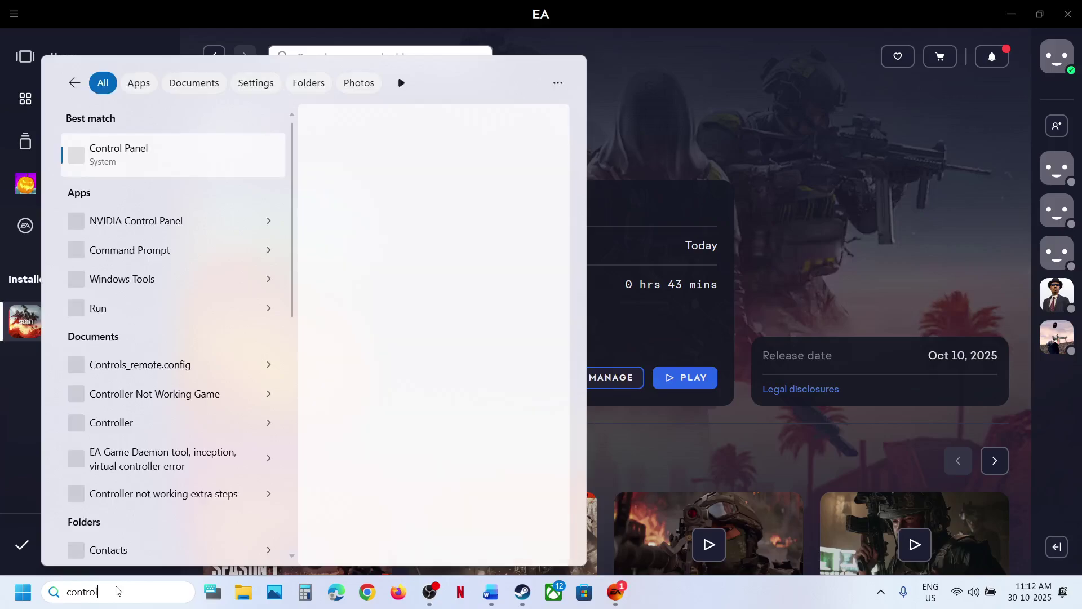
{"action": "key", "text": "Escape"}
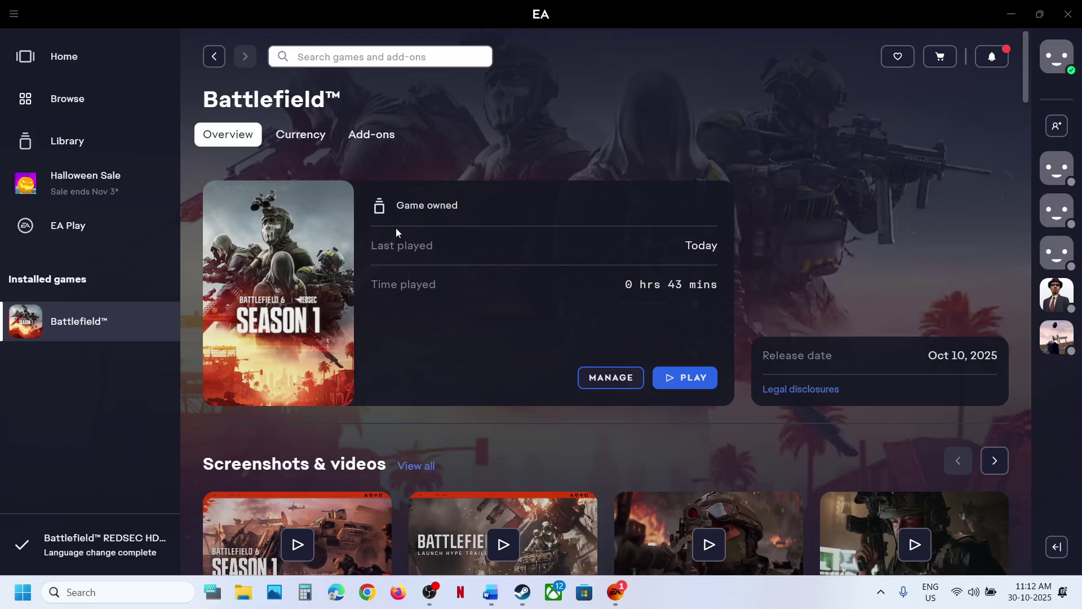
{"action": "left_click", "coordinate": [109, 592]}
{"action": "type", "text": "contro"}
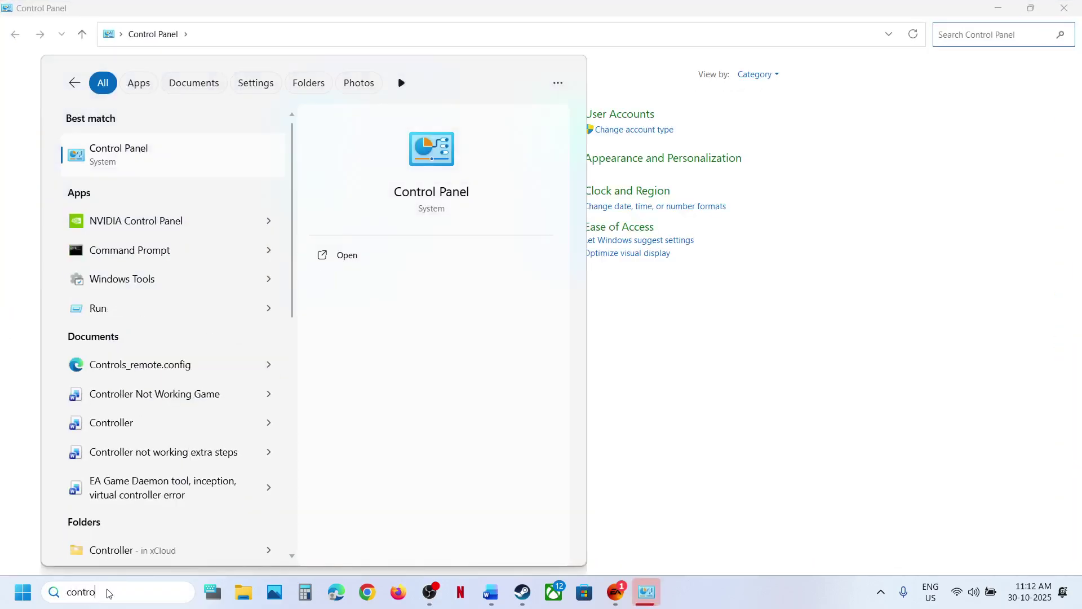
{"action": "left_click", "coordinate": [850, 460]}
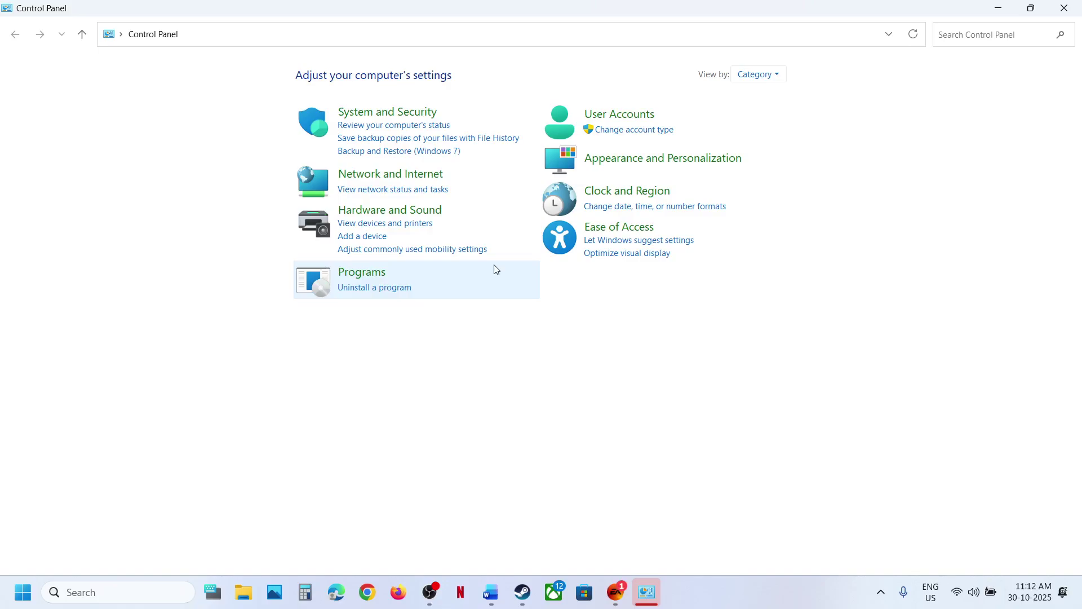
Open the Sound dialog under Hardware and Sound and select the Realtek Speakers playback device
{"action": "left_click", "coordinate": [399, 213]}
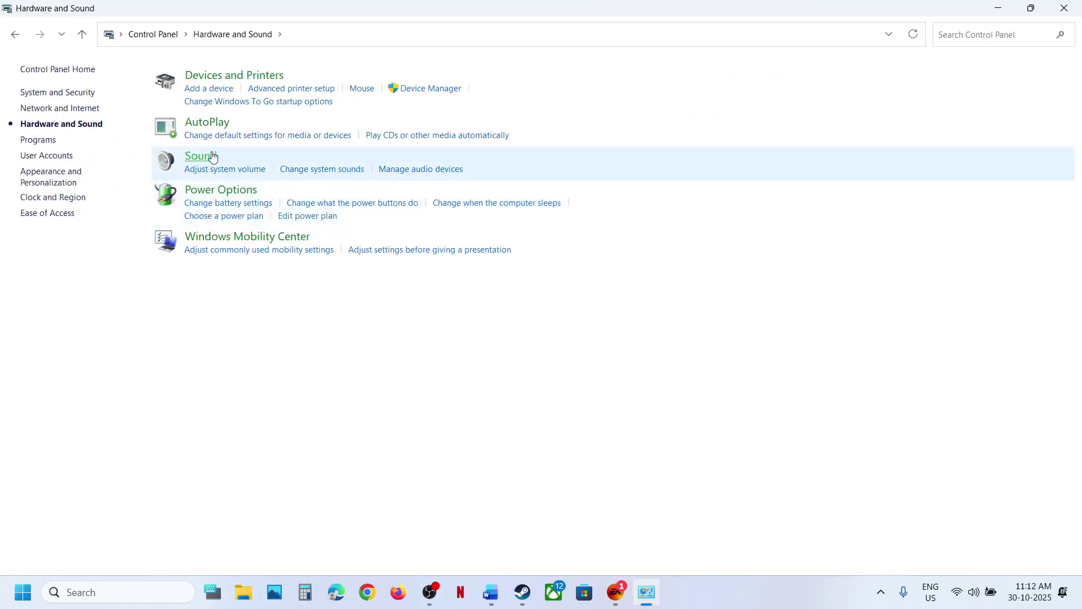
{"action": "left_click", "coordinate": [204, 157]}
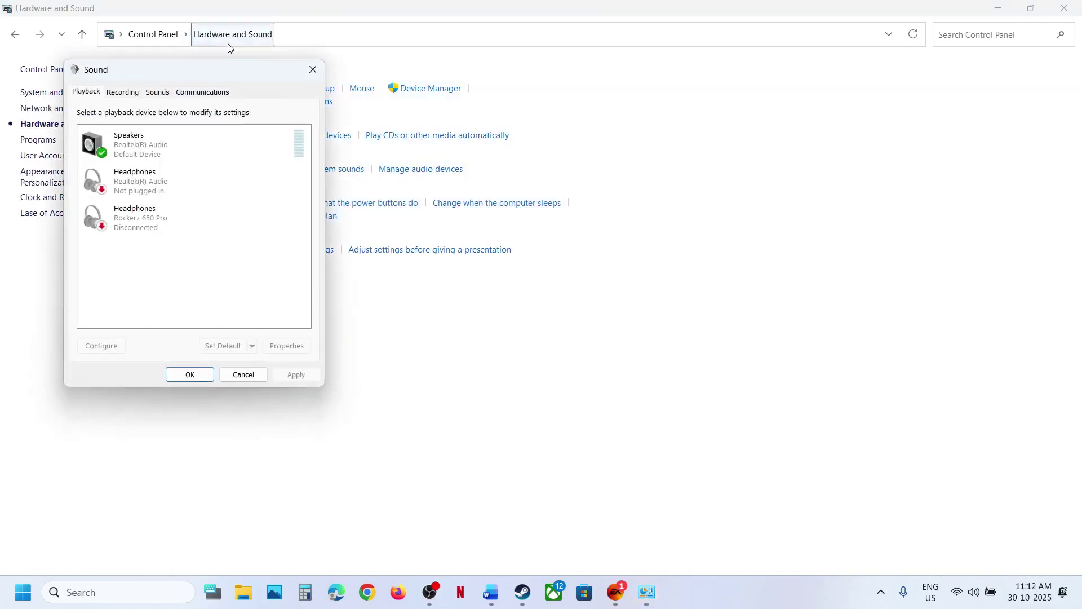
{"action": "left_click", "coordinate": [398, 167]}
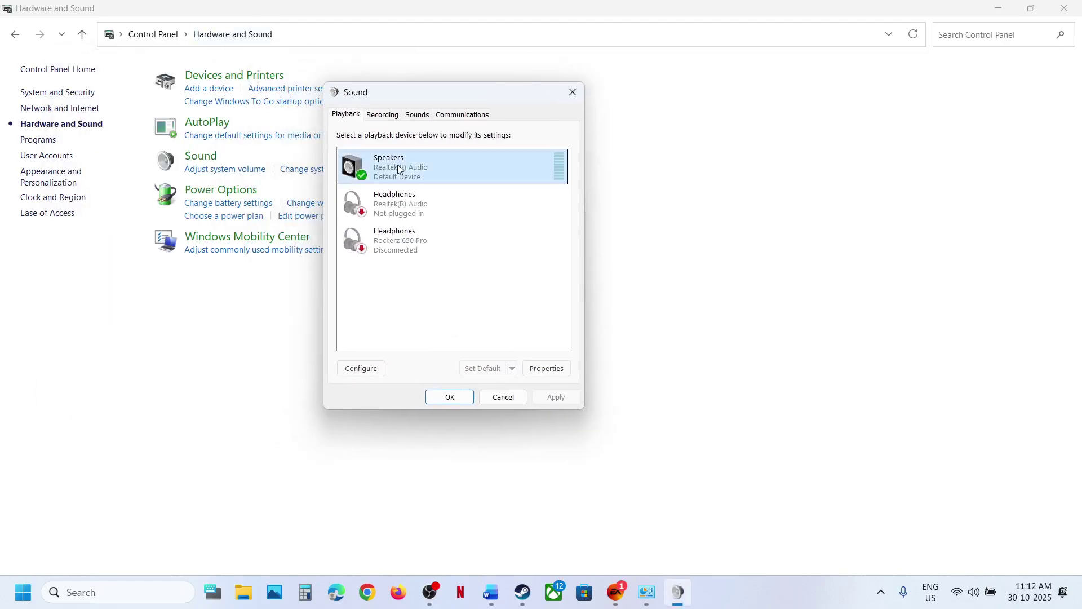
Open the advanced properties of the Realtek Speakers and choose 16 bit, 48000 Hz as the default format
{"action": "right_click", "coordinate": [423, 170]}
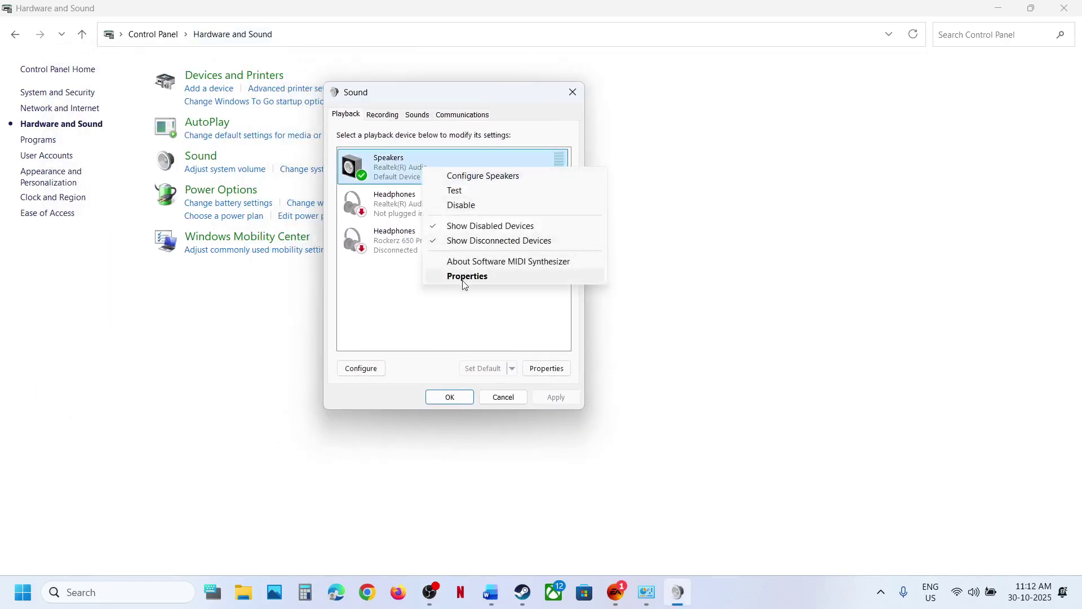
{"action": "left_click", "coordinate": [465, 277]}
{"action": "left_click", "coordinate": [436, 170]}
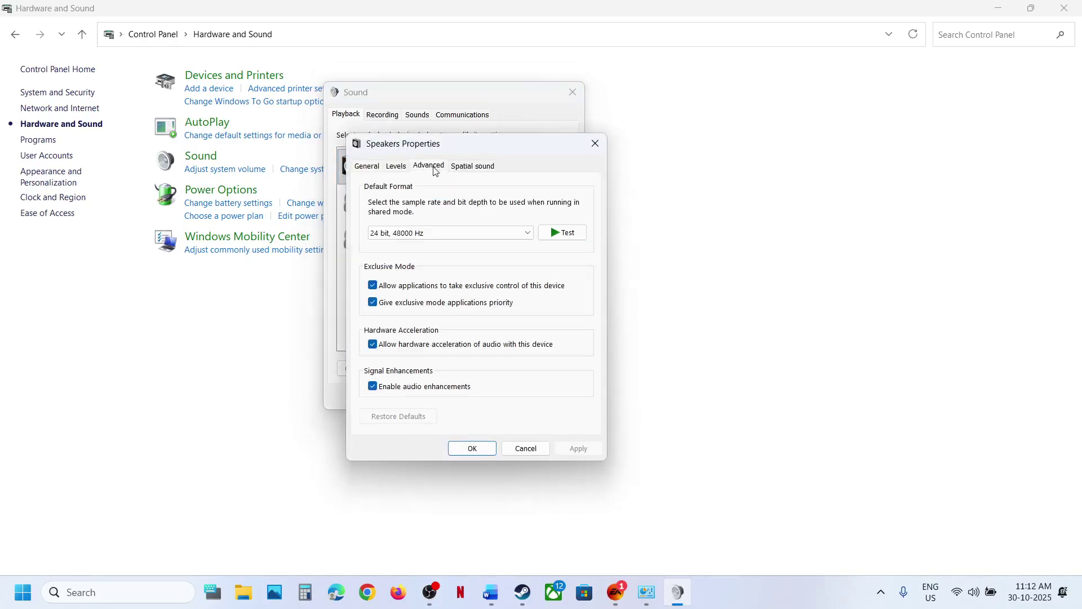
{"action": "left_click", "coordinate": [432, 236]}
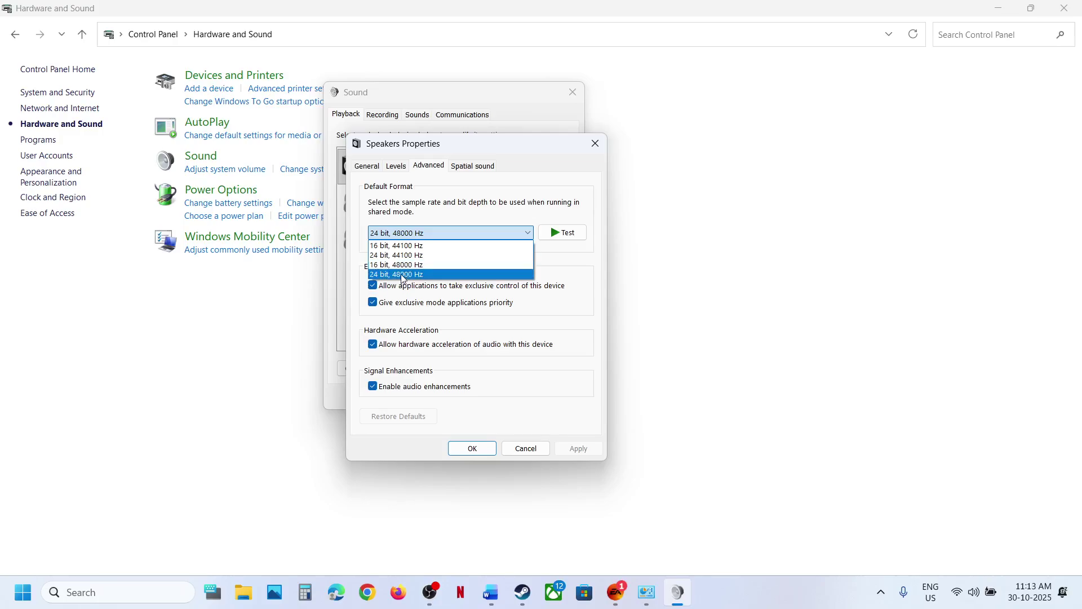
{"action": "left_click", "coordinate": [403, 275]}
{"action": "left_click", "coordinate": [404, 234]}
{"action": "left_click", "coordinate": [404, 265]}
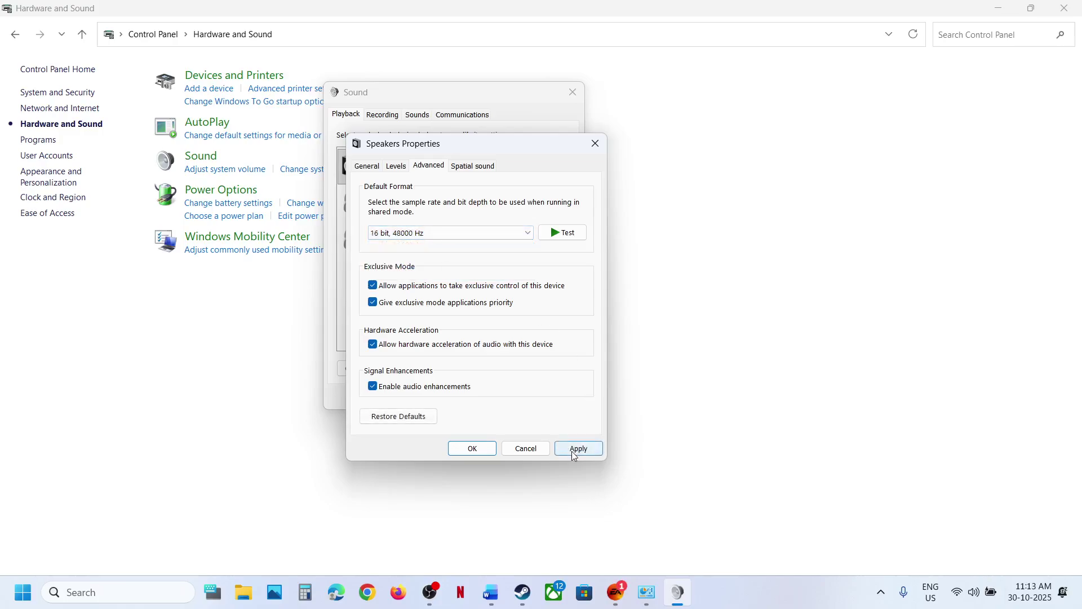
Review the other default format options, and close Speakers Properties and the Sound dialog without applying the format change
{"action": "left_click", "coordinate": [427, 238]}
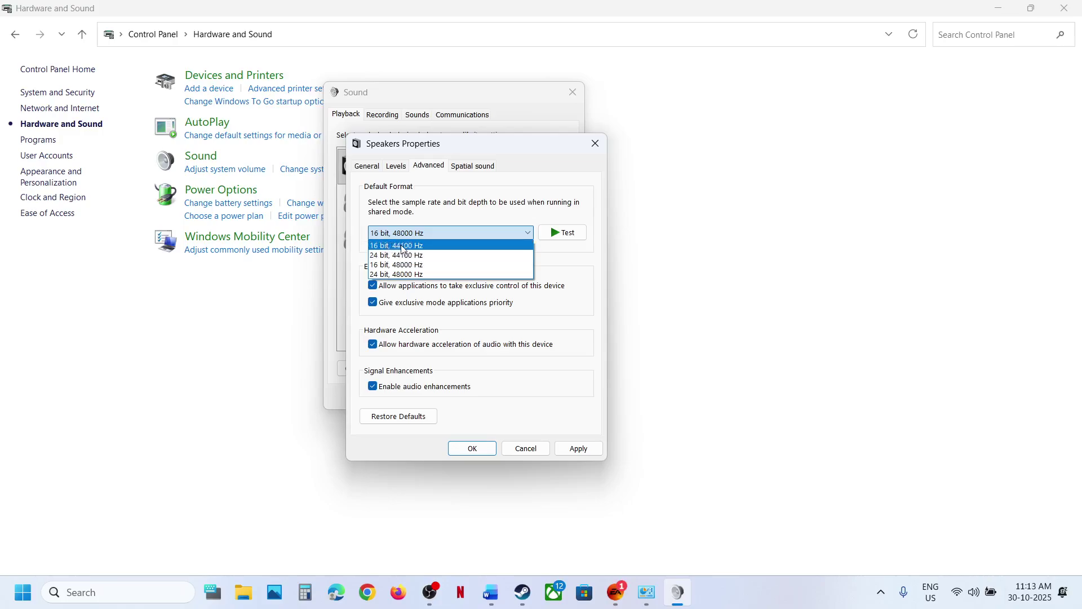
{"action": "left_click", "coordinate": [514, 211]}
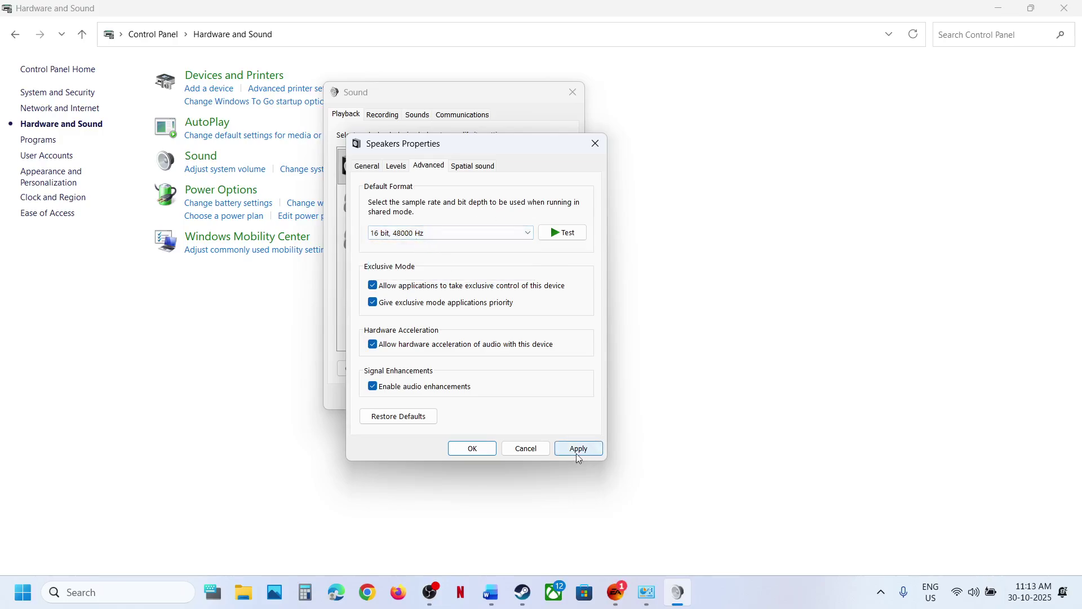
{"action": "left_click", "coordinate": [594, 144]}
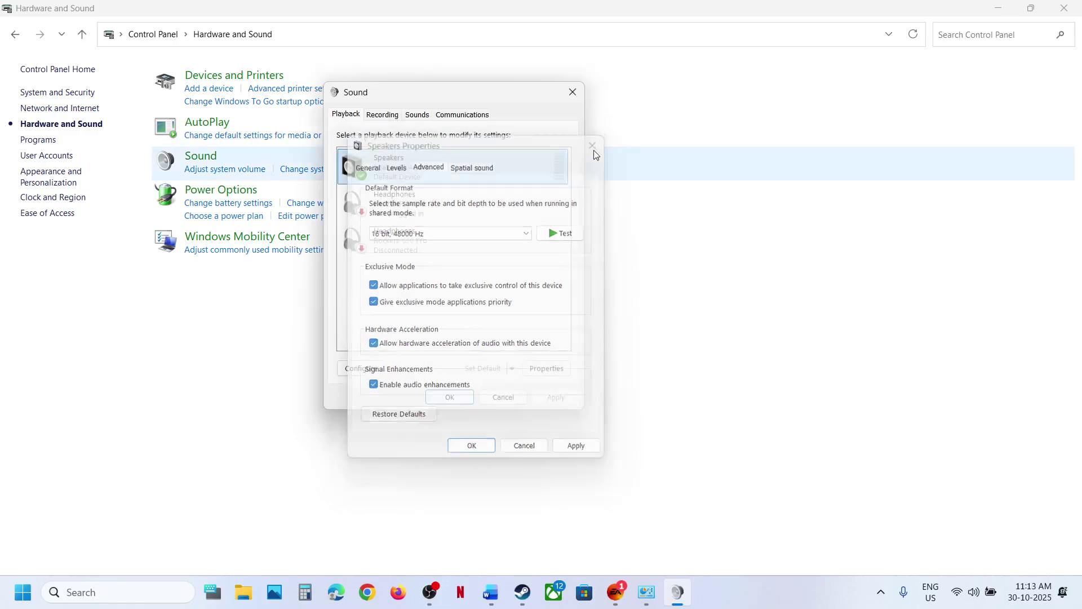
{"action": "left_click", "coordinate": [572, 92]}
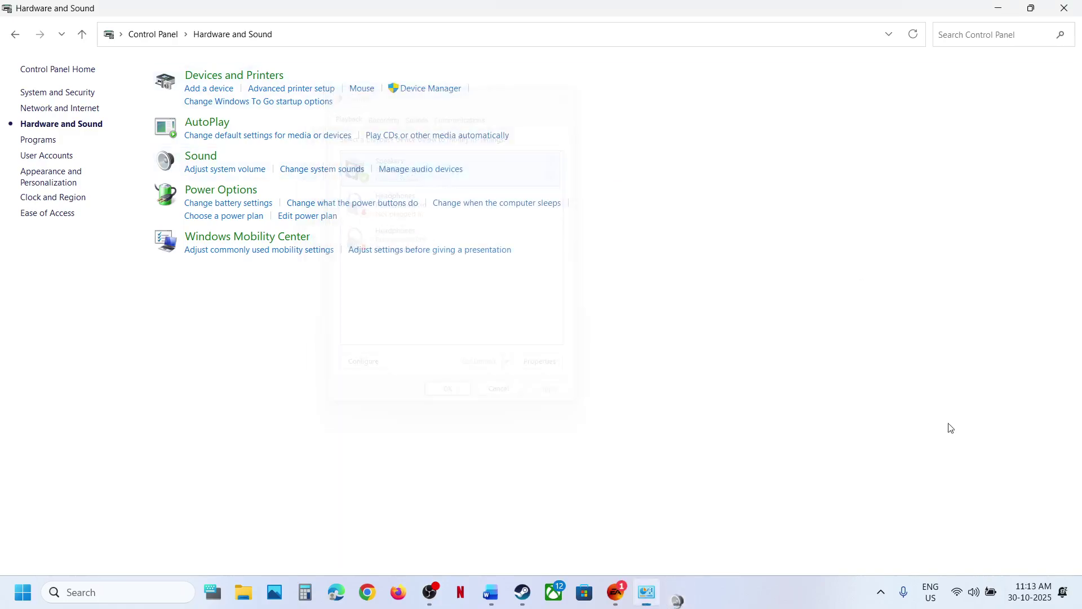
{"action": "left_click", "coordinate": [992, 599]}
{"action": "left_click", "coordinate": [734, 417]}
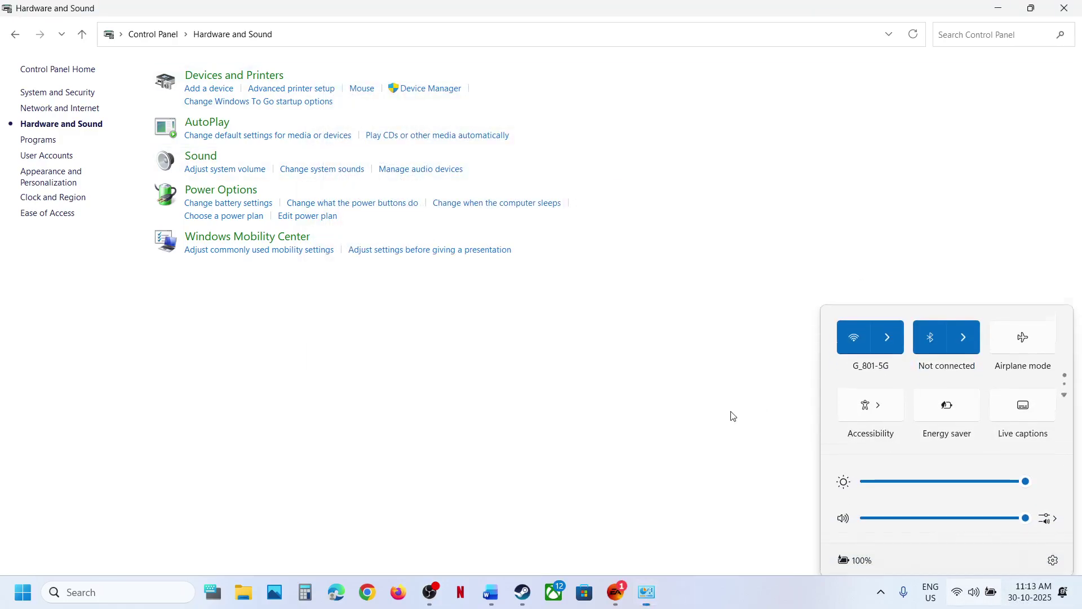
Switch to the Word document and read step 5, highlighting the advice on disconnecting and reconnecting the controller
{"action": "left_click", "coordinate": [491, 592]}
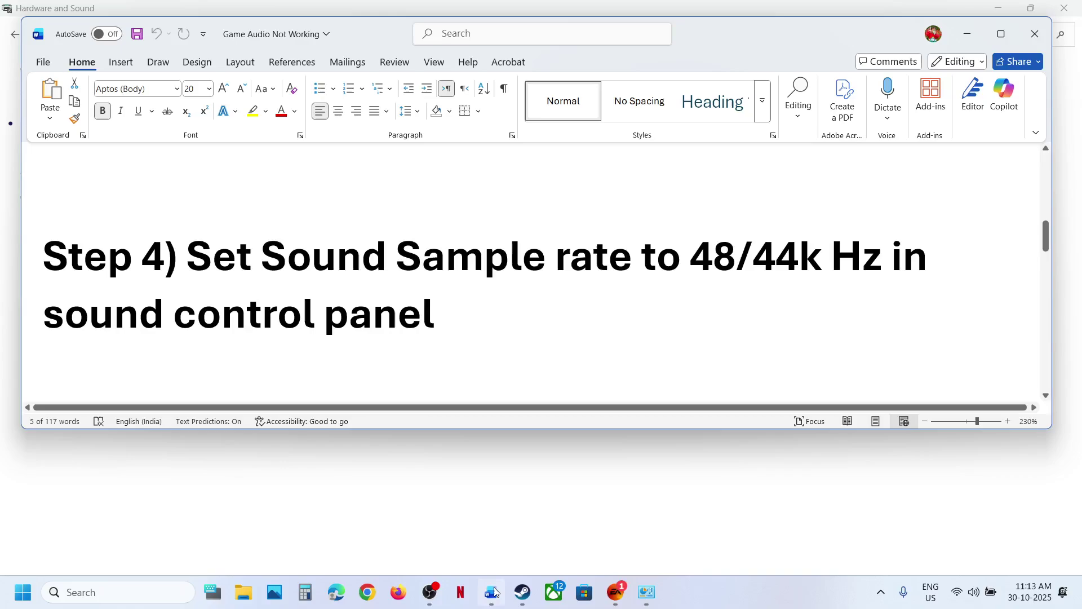
{"action": "left_click", "coordinate": [396, 347]}
{"action": "scroll", "coordinate": [396, 348], "scroll_direction": "down", "scroll_amount": 6}
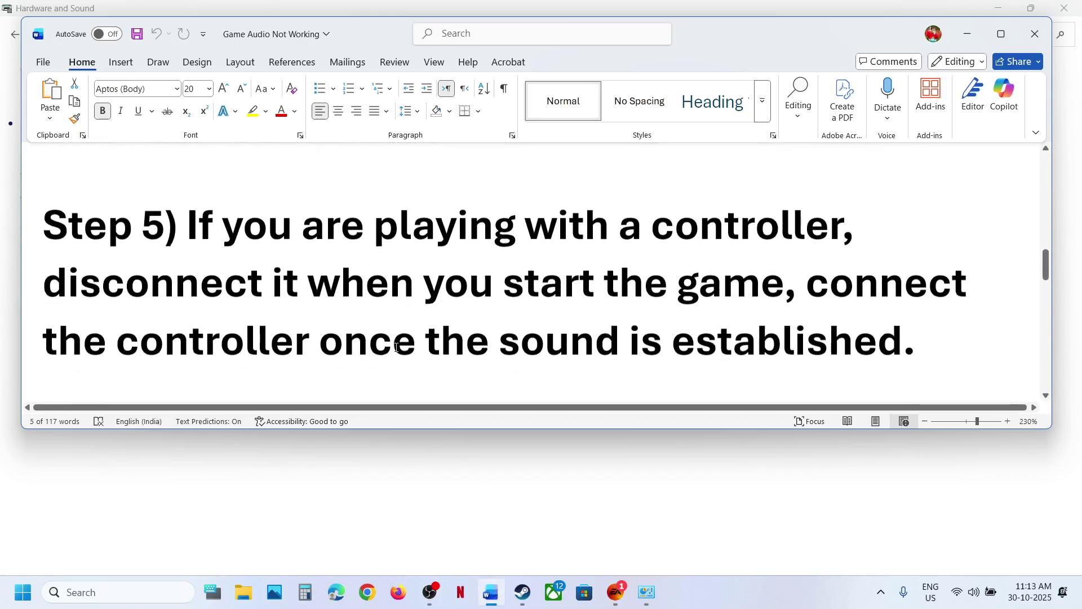
{"action": "left_click_drag", "start_coordinate": [118, 295], "coordinate": [676, 294]}
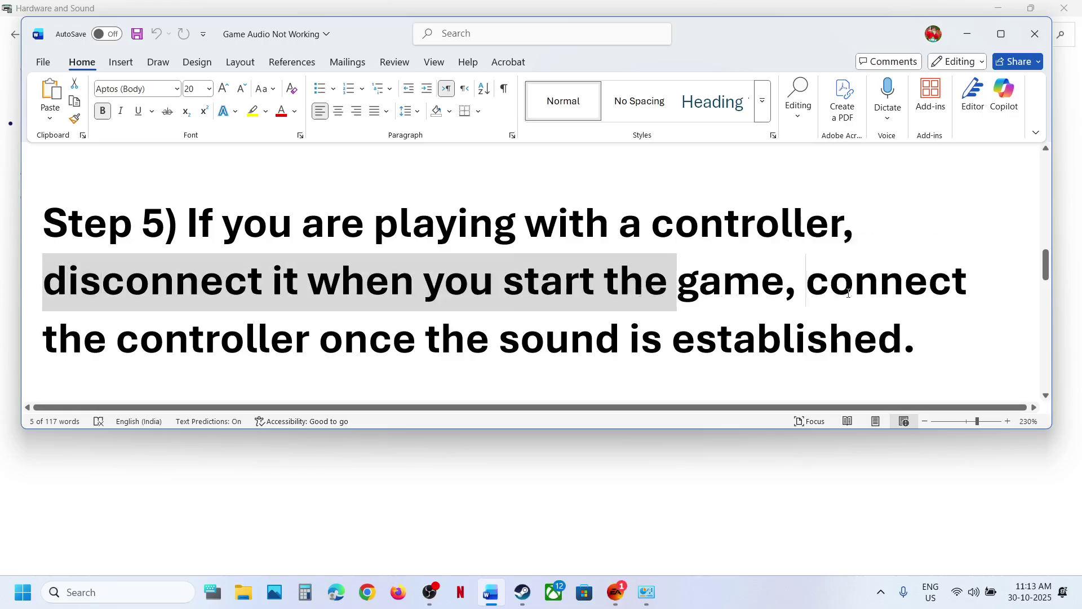
{"action": "left_click_drag", "start_coordinate": [815, 290], "coordinate": [902, 345]}
{"action": "left_click", "coordinate": [425, 252]}
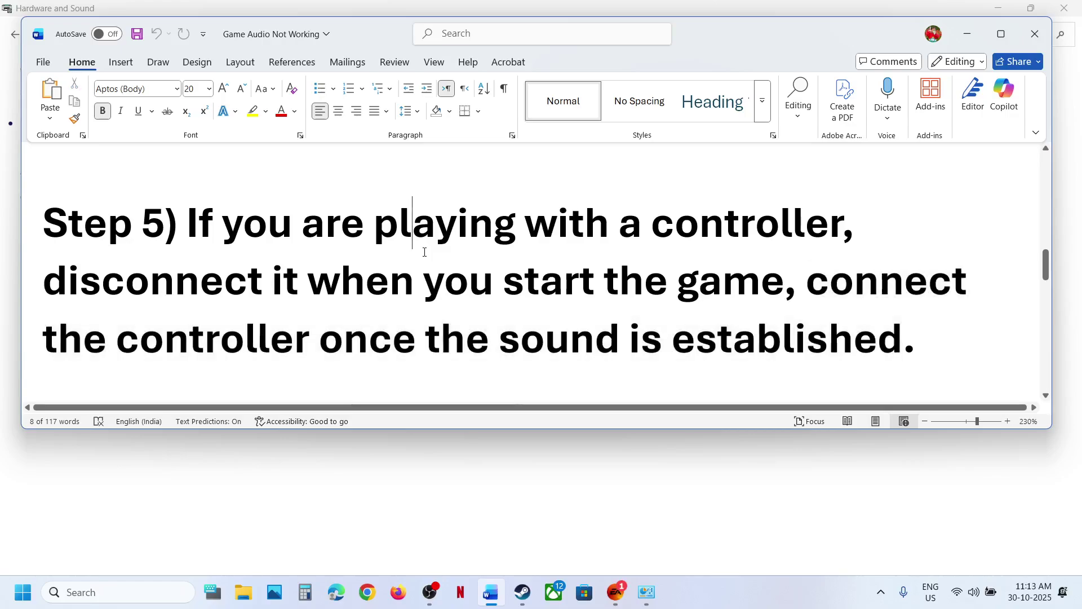
Read step 6 in the document, highlight "Turn off Spatial Sound", and return to the Hardware and Sound window
{"action": "scroll", "coordinate": [425, 252], "scroll_direction": "down", "scroll_amount": 3}
{"action": "scroll", "coordinate": [425, 252], "scroll_direction": "down", "scroll_amount": 1}
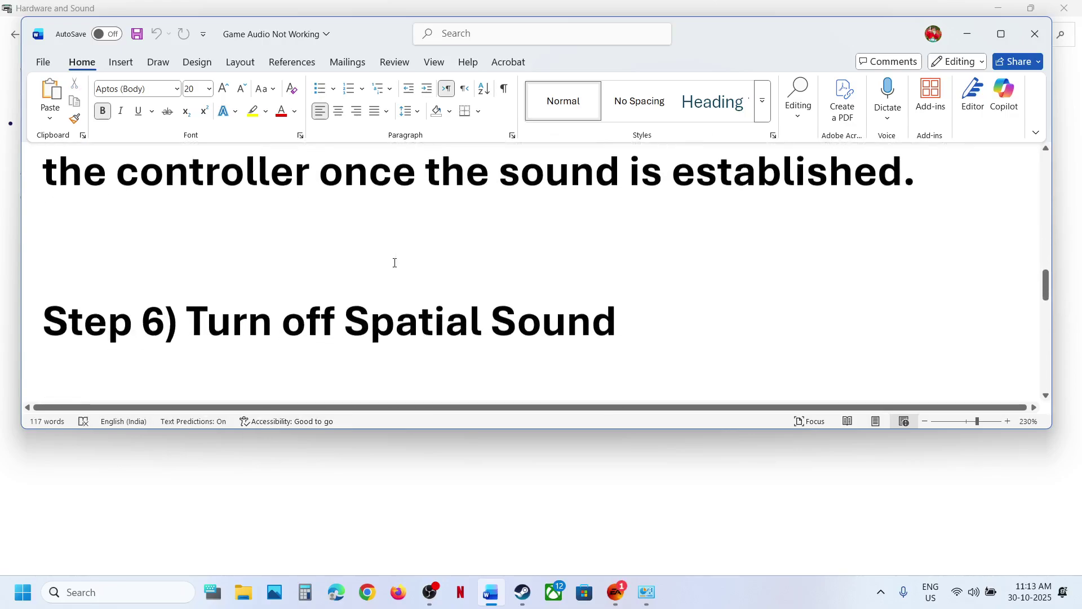
{"action": "left_click_drag", "start_coordinate": [187, 321], "coordinate": [617, 324]}
{"action": "left_click", "coordinate": [563, 464]}
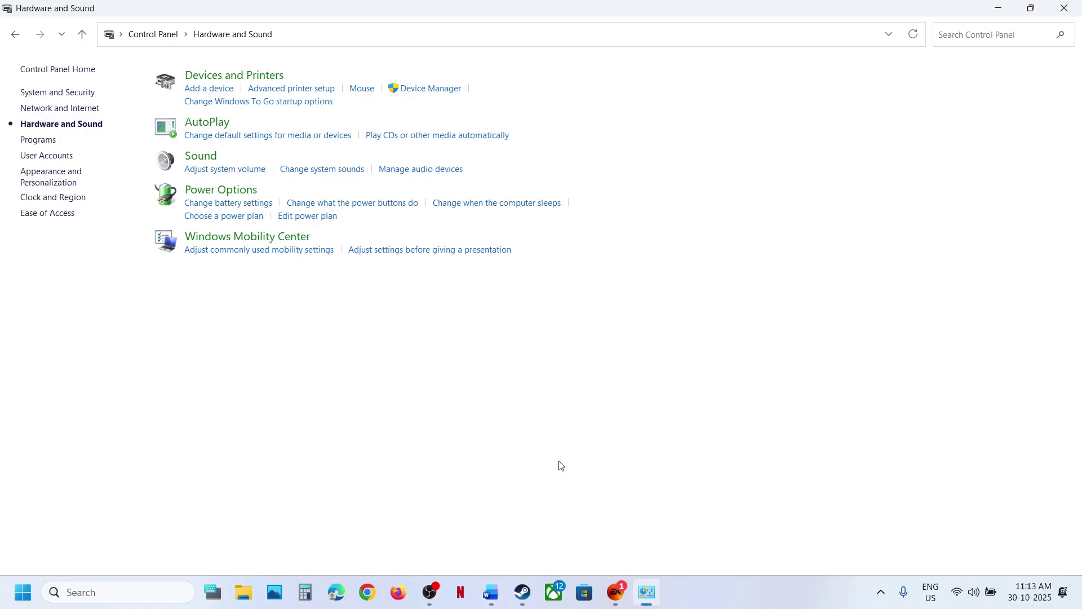
Set the spatial sound format to Off in the Realtek Speakers' properties and close the Sound dialogs
{"action": "left_click", "coordinate": [207, 162]}
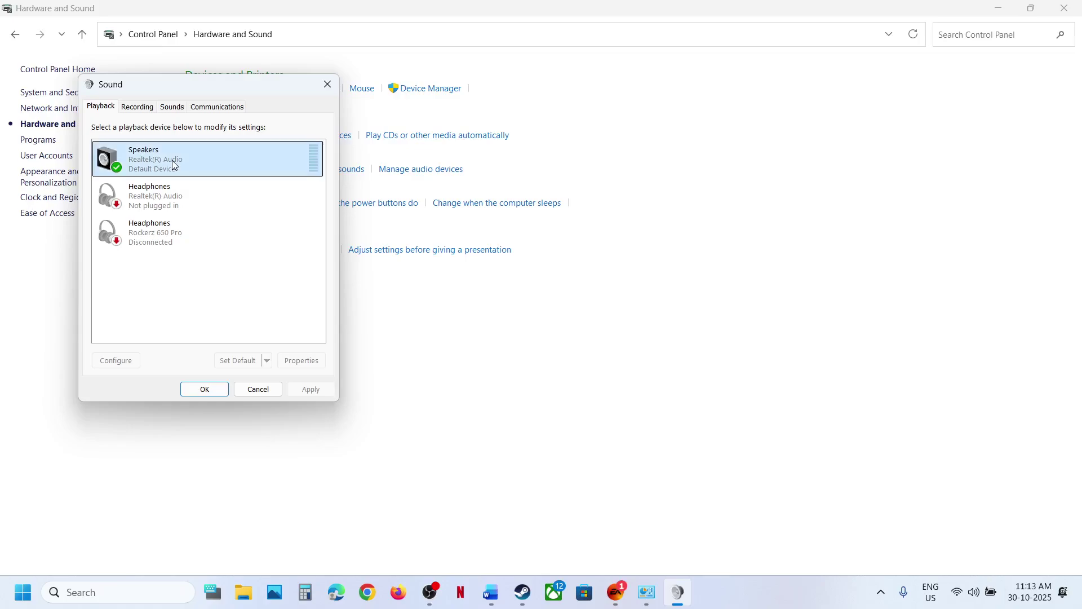
{"action": "right_click", "coordinate": [172, 160]}
{"action": "left_click", "coordinate": [231, 269]}
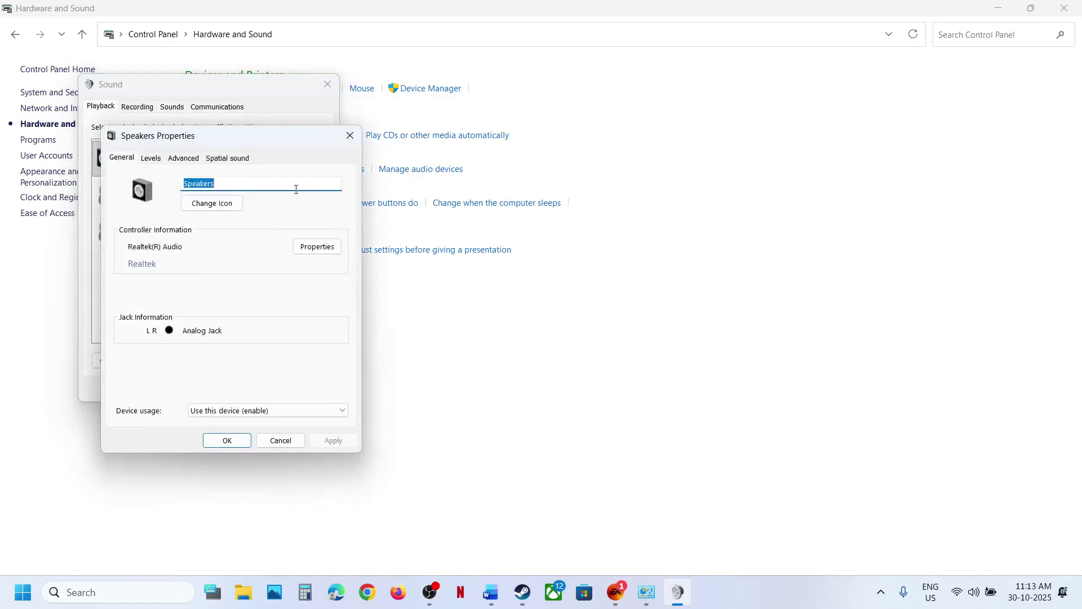
{"action": "left_click", "coordinate": [235, 167]}
{"action": "left_click", "coordinate": [186, 224]}
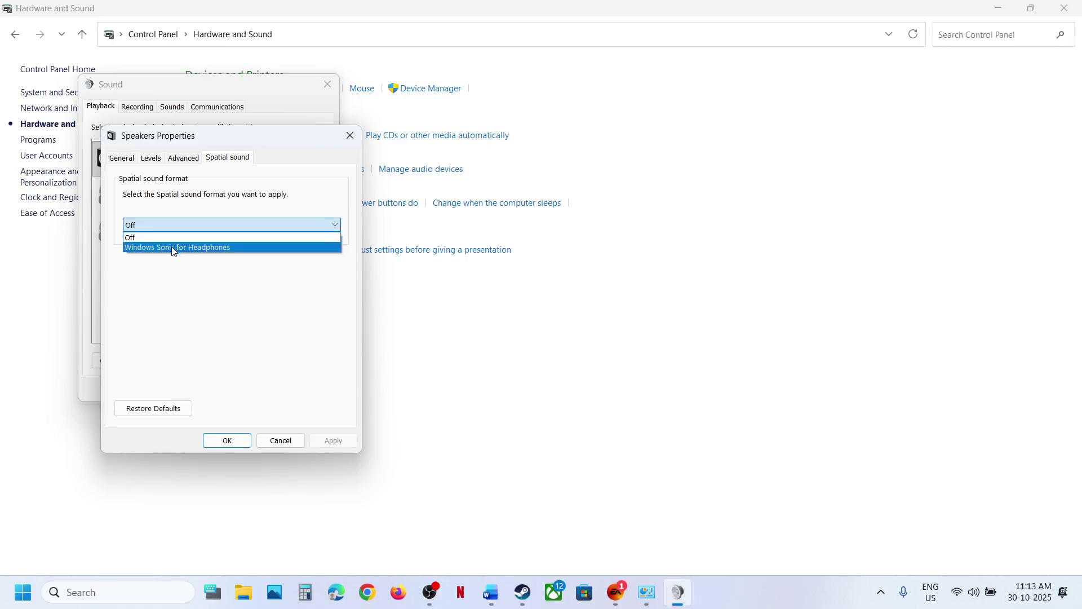
{"action": "left_click", "coordinate": [148, 238]}
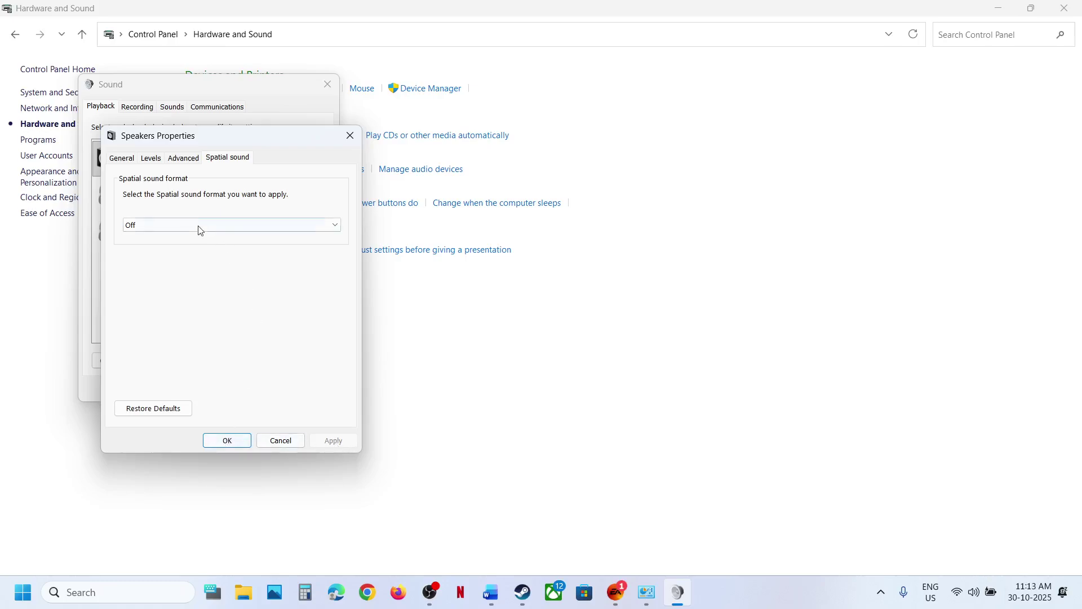
{"action": "left_click", "coordinate": [354, 138]}
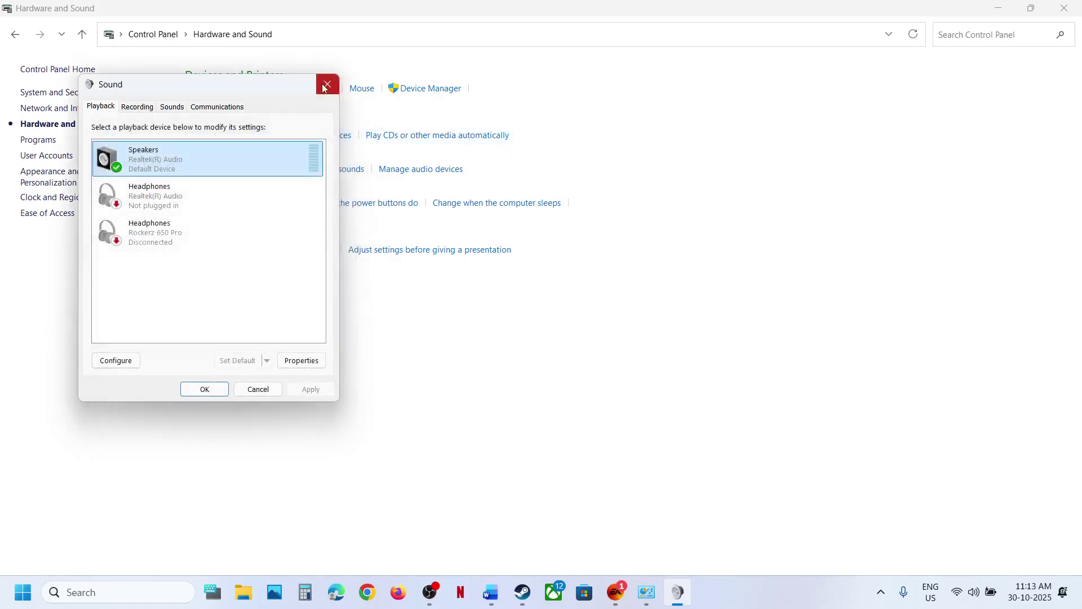
{"action": "left_click", "coordinate": [326, 84]}
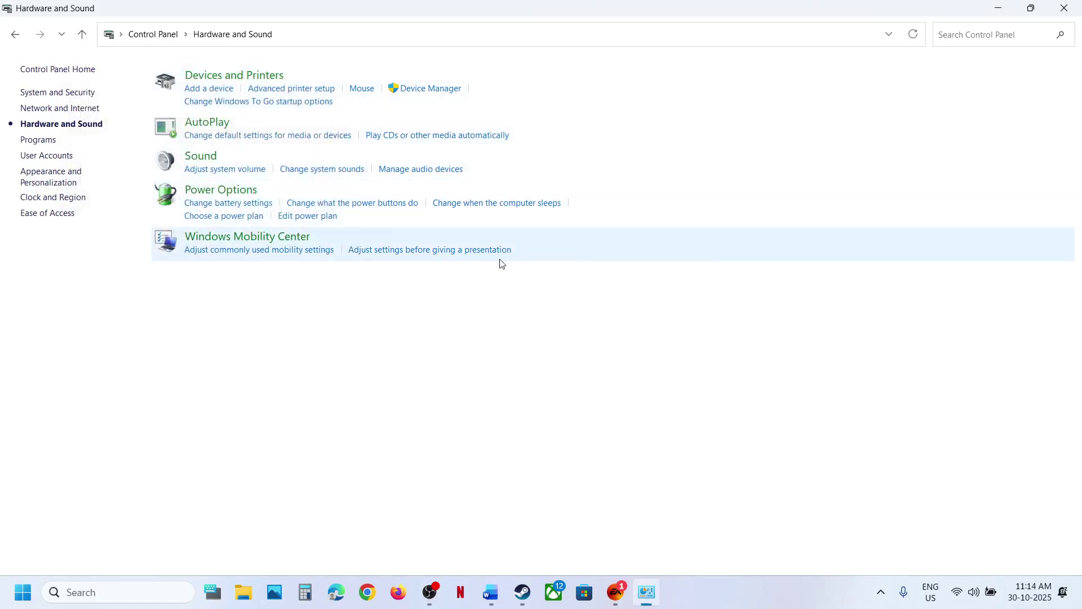
Close Control Panel and read step 7 in the Word document about disabling Oculus/voicemeeter audio devices
{"action": "left_click", "coordinate": [1058, 17]}
{"action": "scroll", "coordinate": [447, 278], "scroll_direction": "down", "scroll_amount": 2}
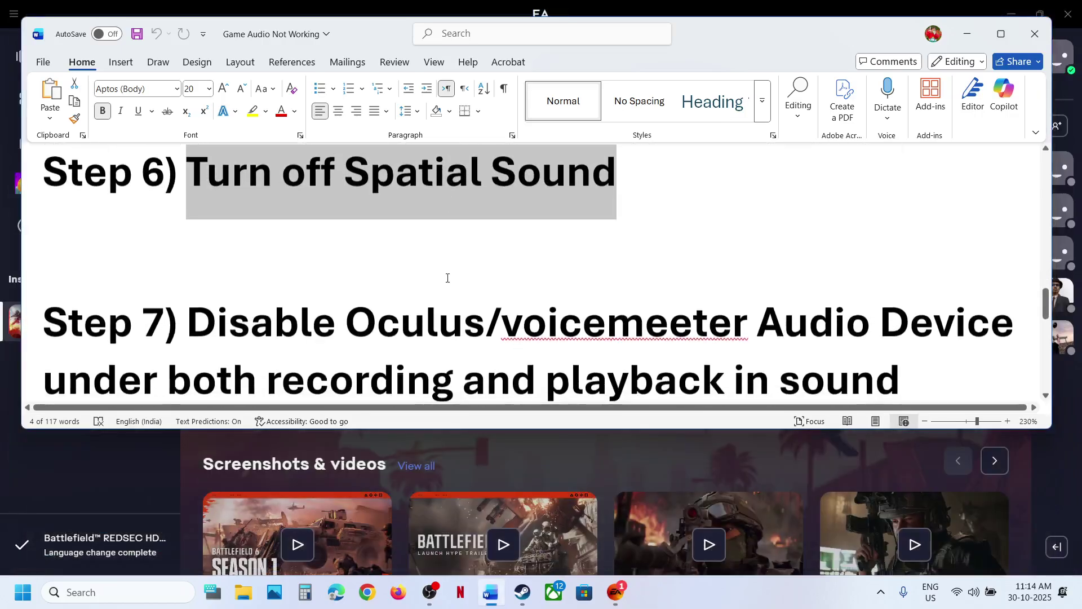
{"action": "scroll", "coordinate": [447, 278], "scroll_direction": "down", "scroll_amount": 2}
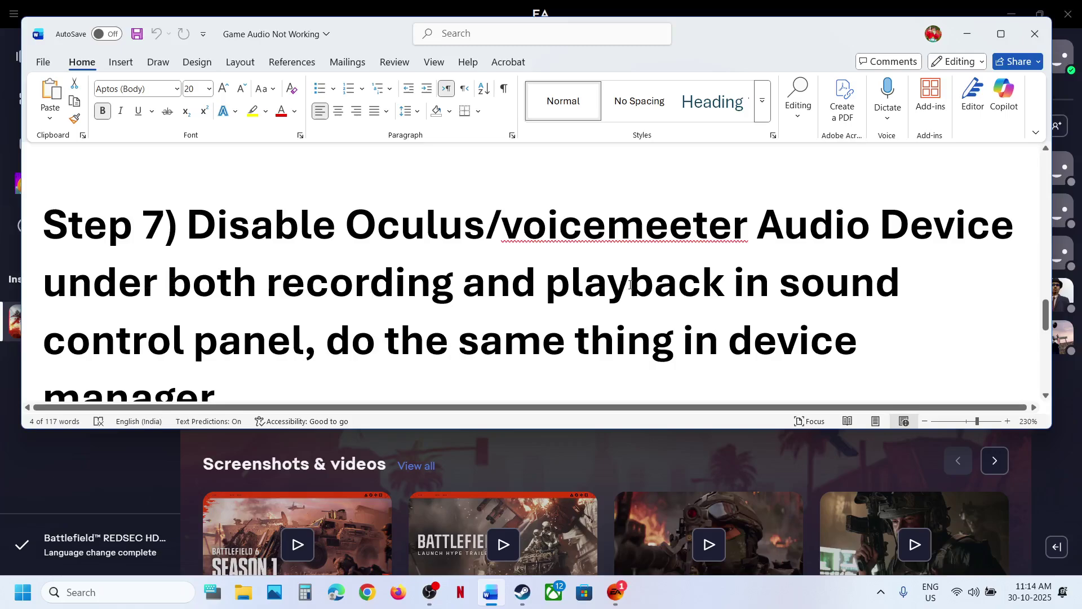
Find Control Panel through a Windows search for "control", open its Sound dialog under Hardware and Sound, and move the dialog aside
{"action": "left_click", "coordinate": [113, 592]}
{"action": "type", "text": "control"}
{"action": "key", "text": "Return"}
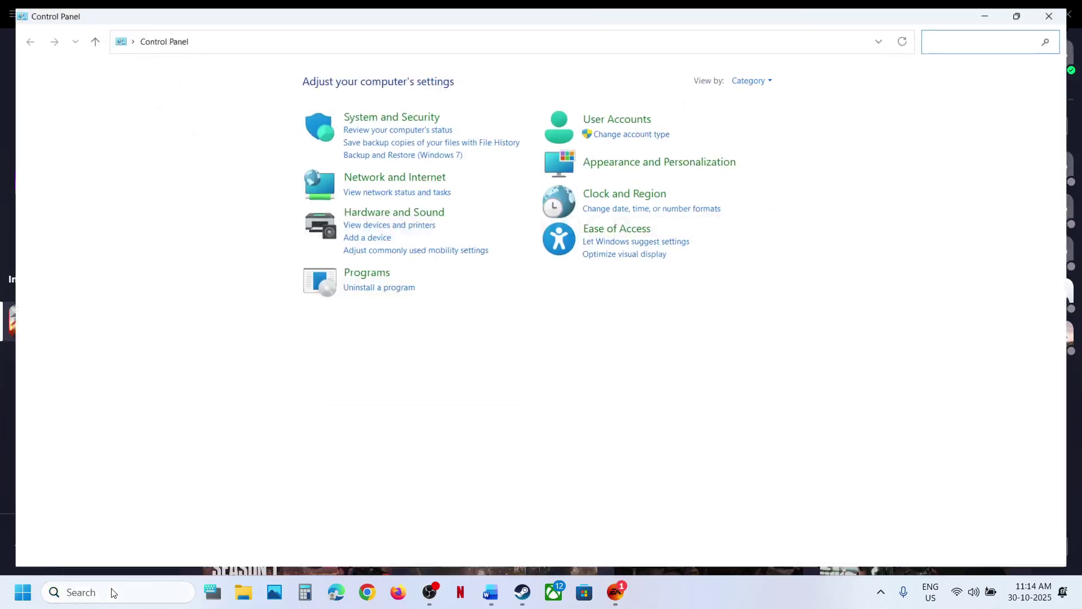
{"action": "left_click", "coordinate": [359, 210]}
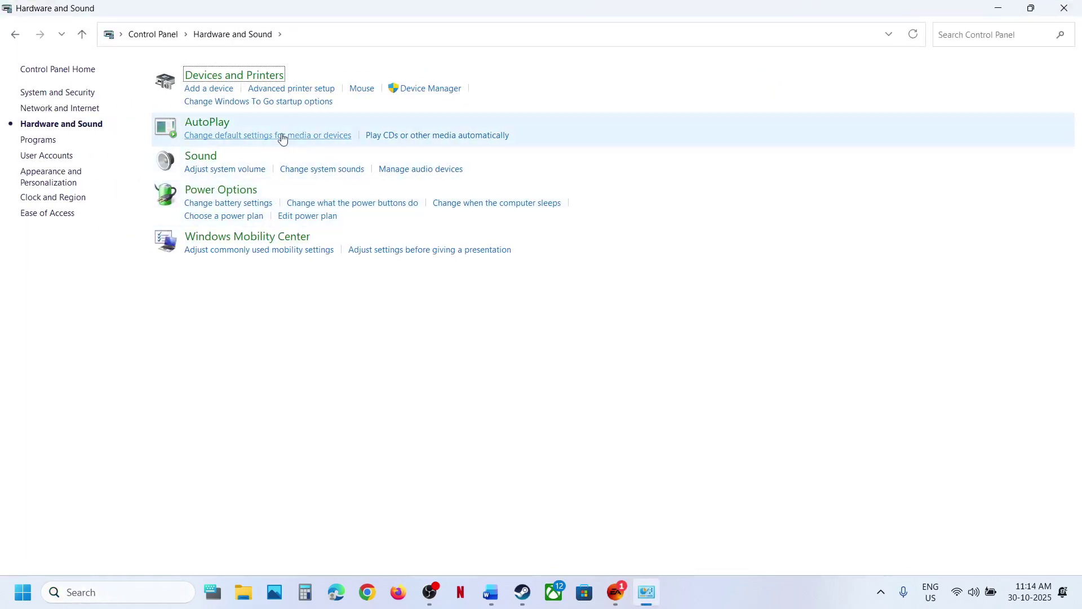
{"action": "left_click", "coordinate": [204, 157]}
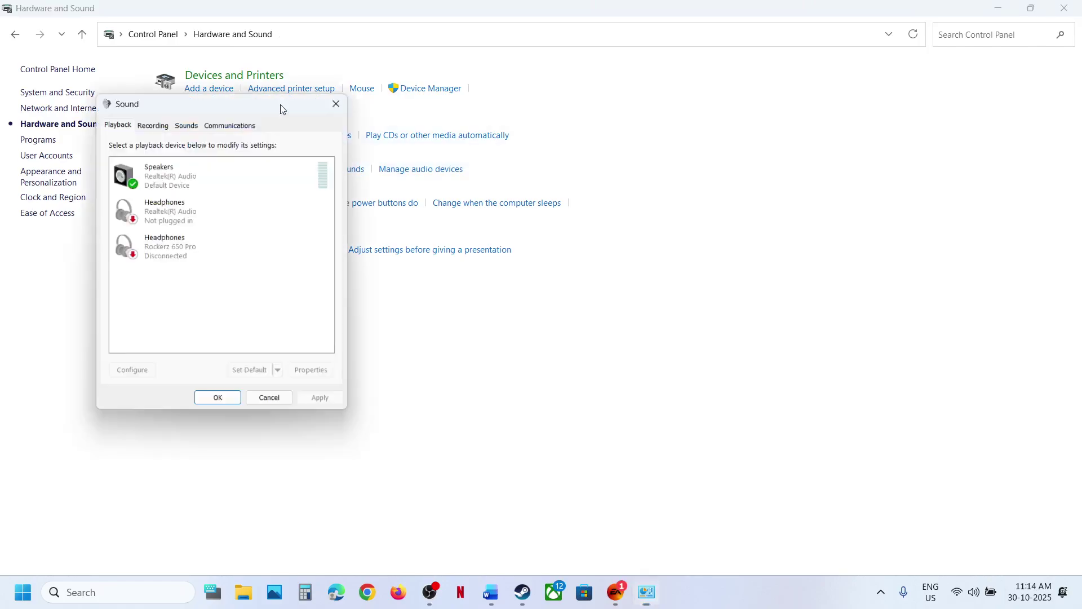
{"action": "left_click_drag", "start_coordinate": [227, 101], "coordinate": [461, 129]}
Show the Disable option for the Realtek Headphones playback device, dismiss it, and select the Speakers
{"action": "left_click", "coordinate": [423, 243]}
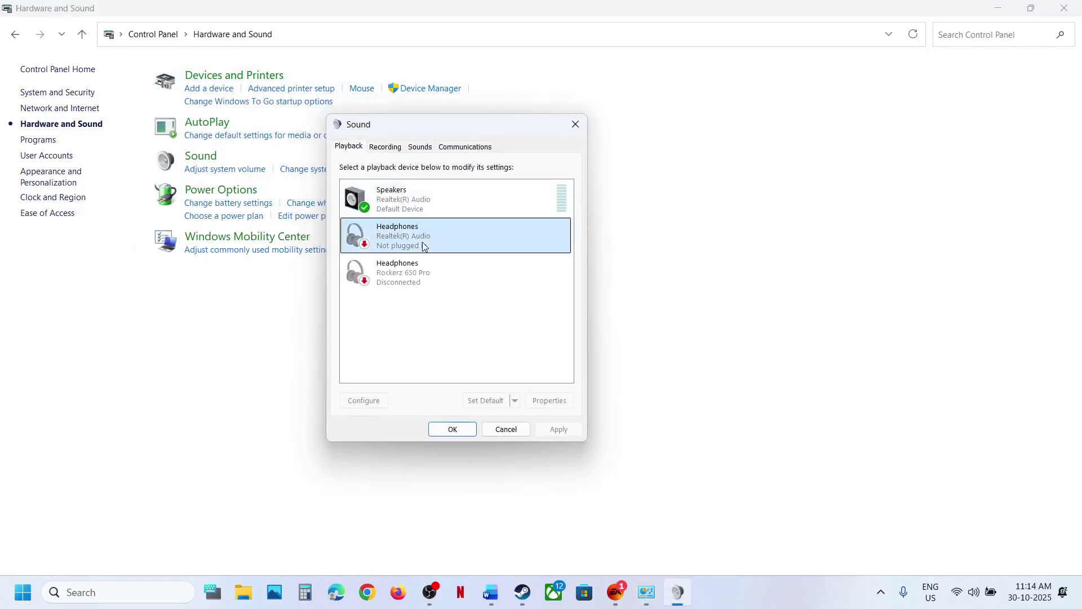
{"action": "left_click", "coordinate": [416, 274]}
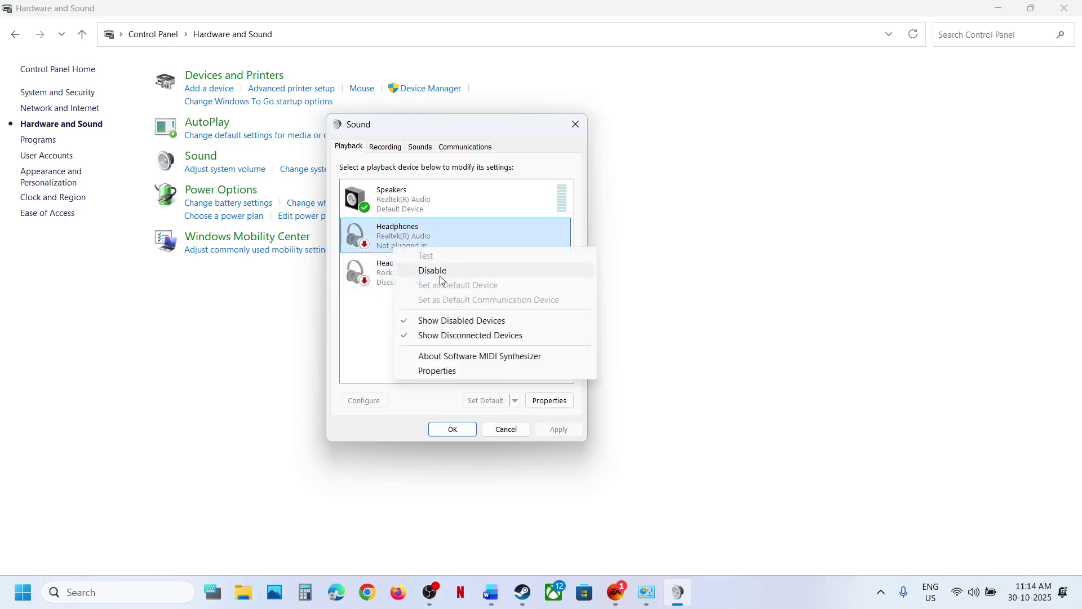
{"action": "left_click", "coordinate": [382, 318]}
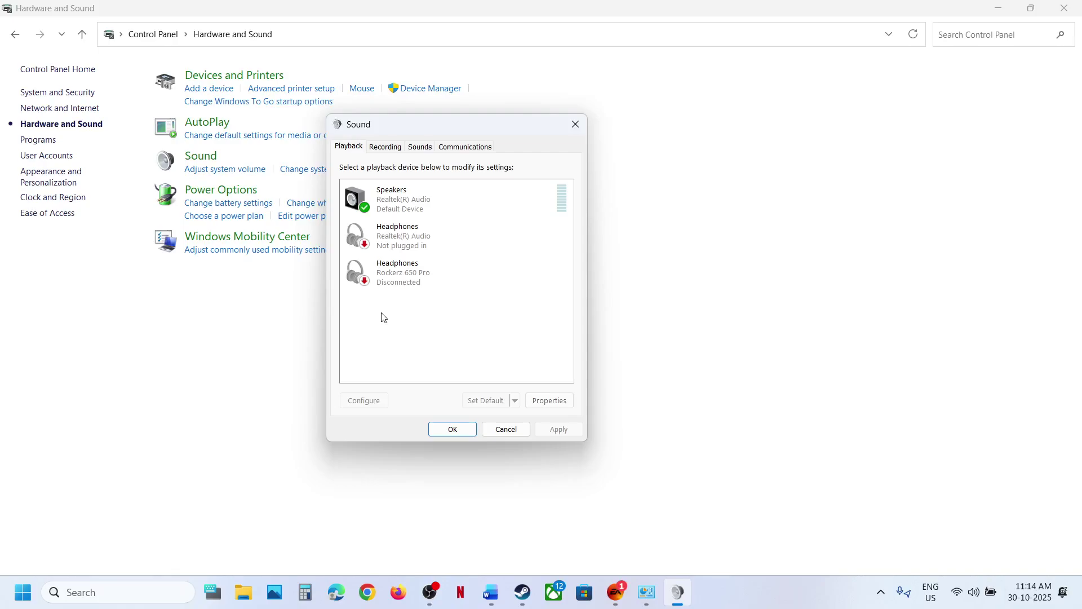
{"action": "left_click", "coordinate": [420, 198]}
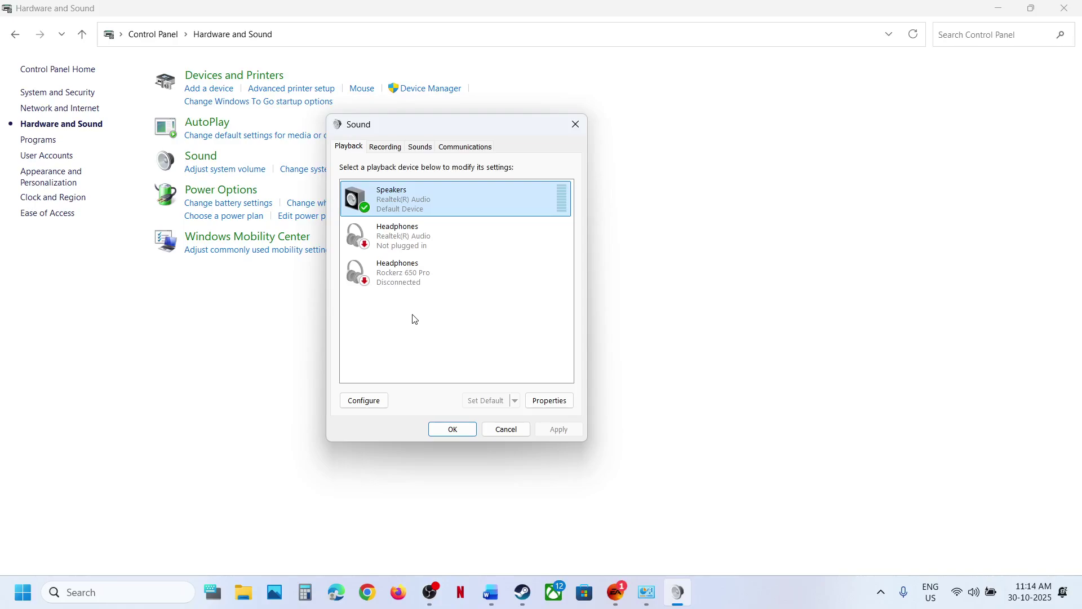
Examine the recording devices, show the options for Jack Mic without choosing any, and return to the playback devices
{"action": "left_click", "coordinate": [392, 151]}
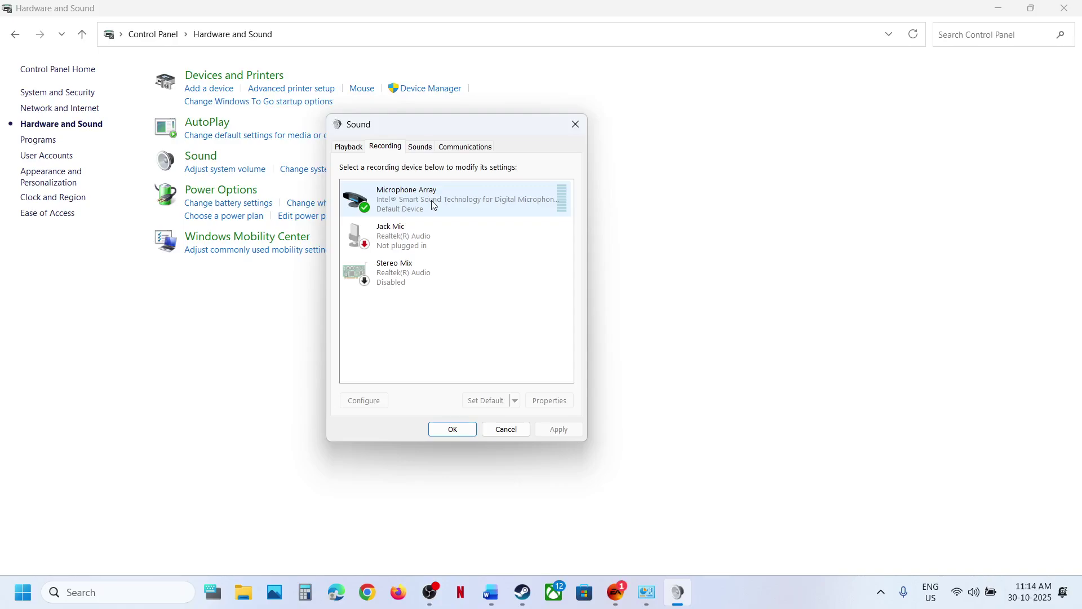
{"action": "right_click", "coordinate": [413, 231]}
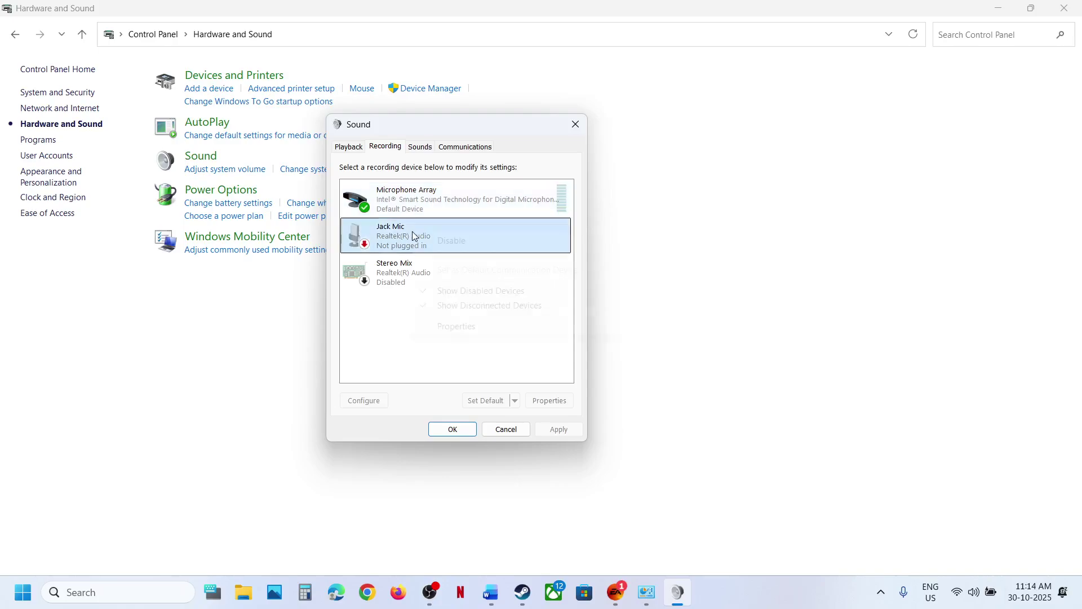
{"action": "left_click", "coordinate": [398, 313]}
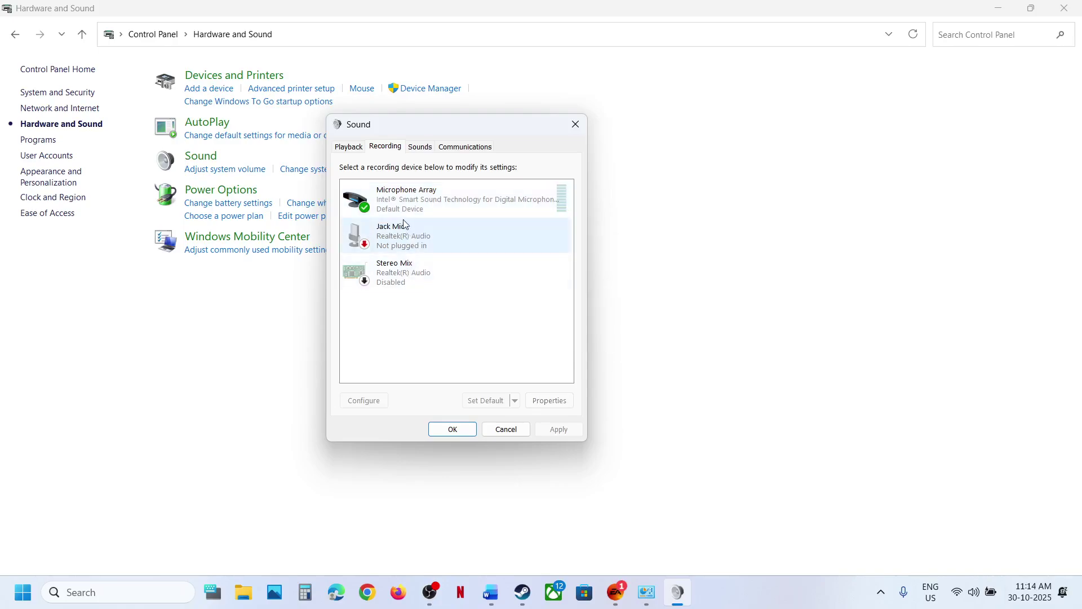
{"action": "left_click", "coordinate": [352, 148]}
{"action": "left_click", "coordinate": [379, 149]}
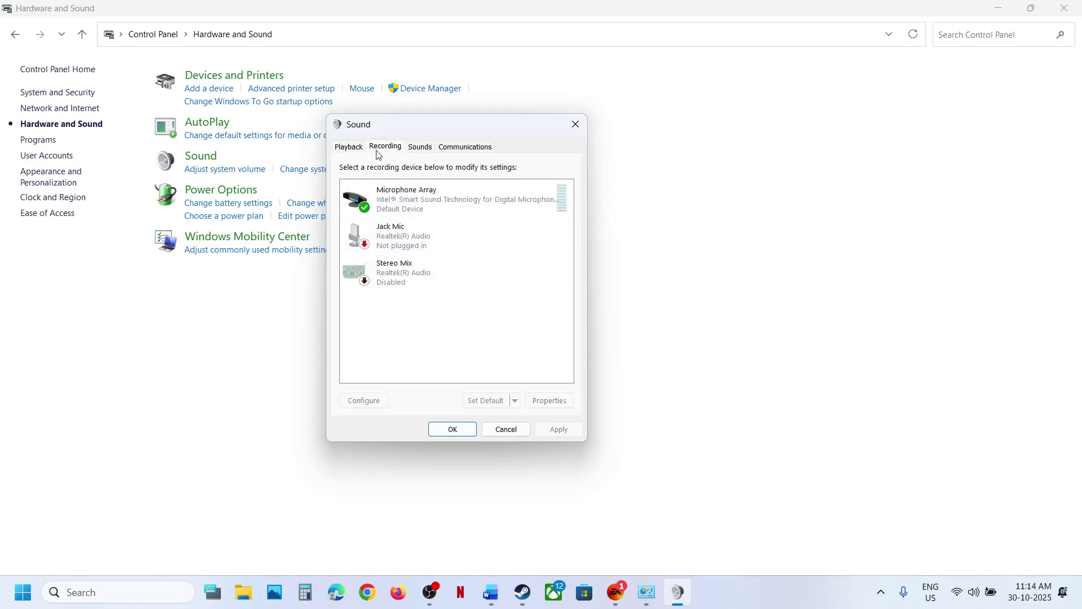
{"action": "left_click", "coordinate": [351, 149]}
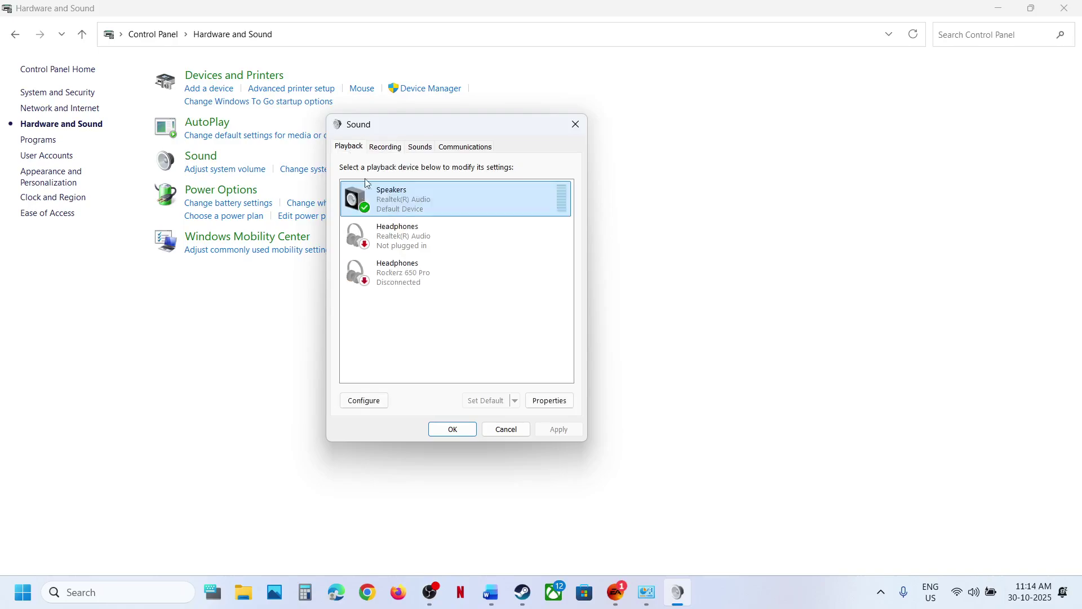
Close the Sound dialog and expand the Sound, video and game controllers category in Device Manager
{"action": "left_click", "coordinate": [575, 124]}
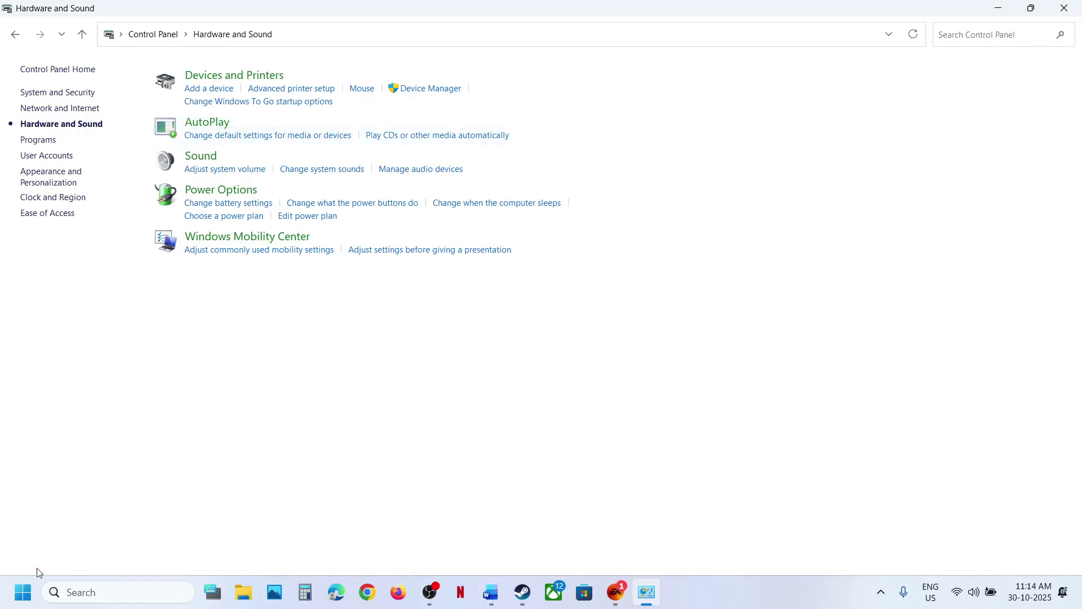
{"action": "right_click", "coordinate": [25, 593]}
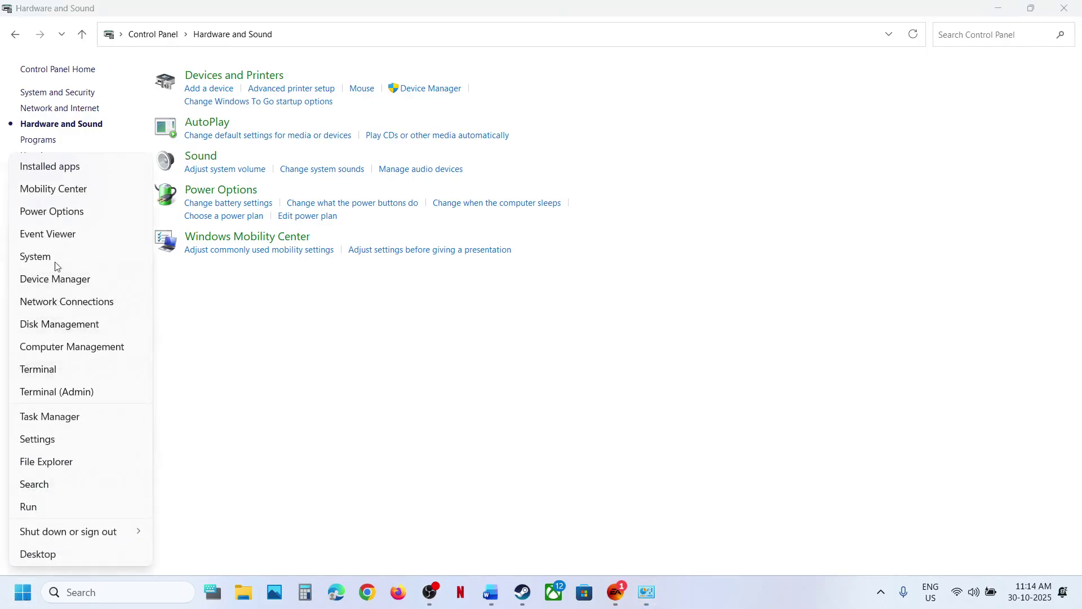
{"action": "left_click", "coordinate": [54, 277]}
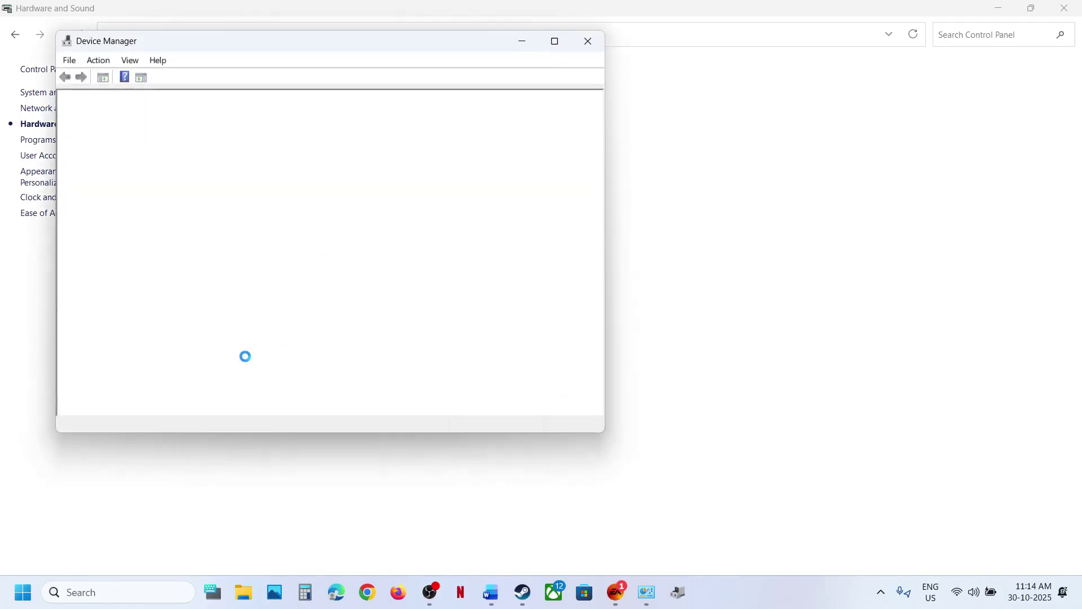
{"action": "scroll", "coordinate": [248, 361], "scroll_direction": "down", "scroll_amount": 4}
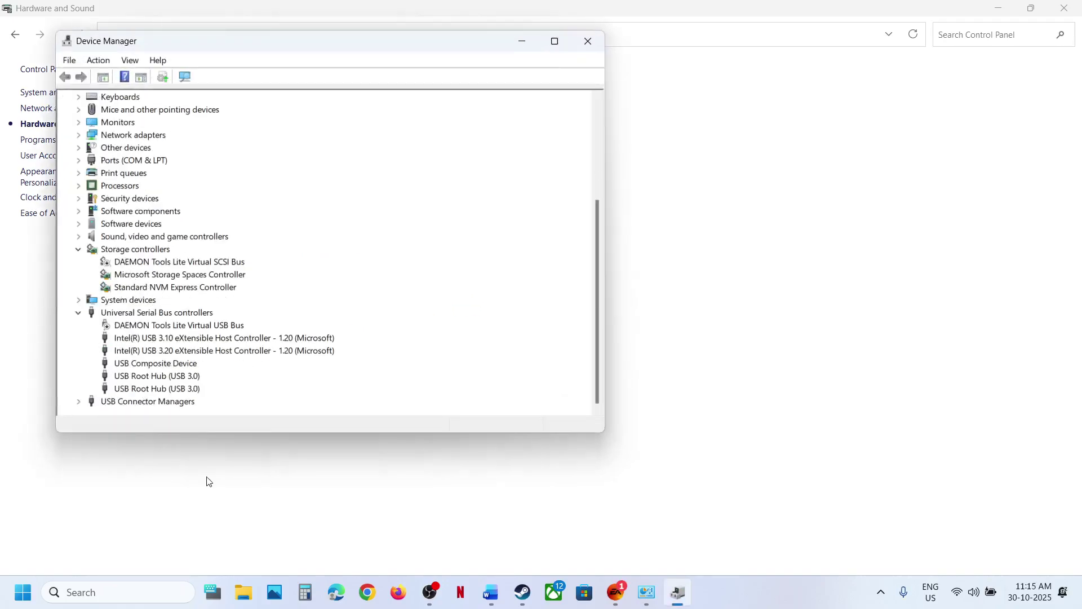
{"action": "scroll", "coordinate": [204, 379], "scroll_direction": "up", "scroll_amount": 4}
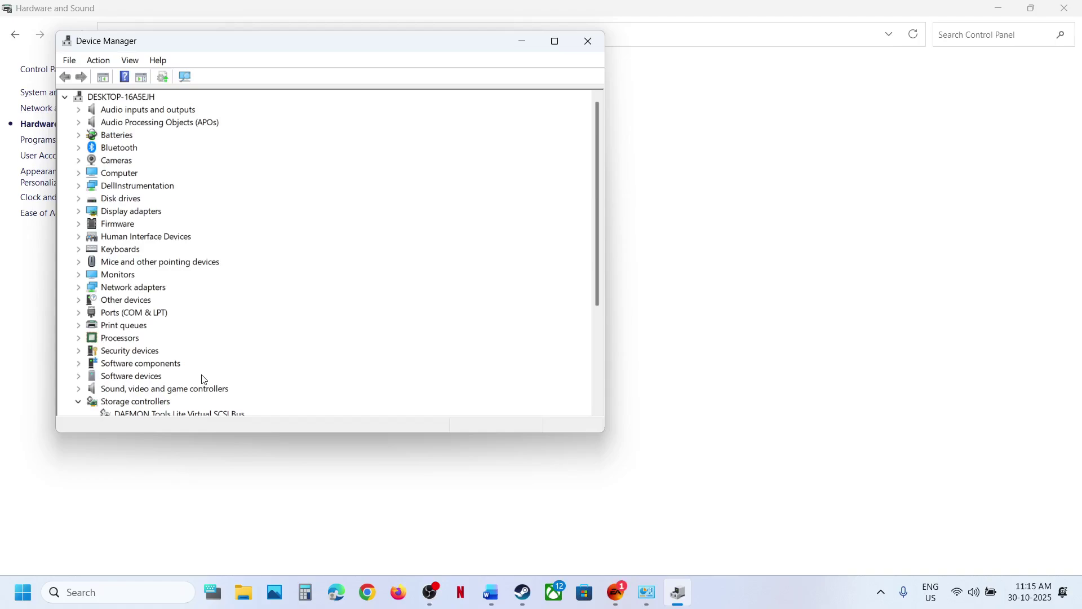
{"action": "left_click", "coordinate": [79, 389]}
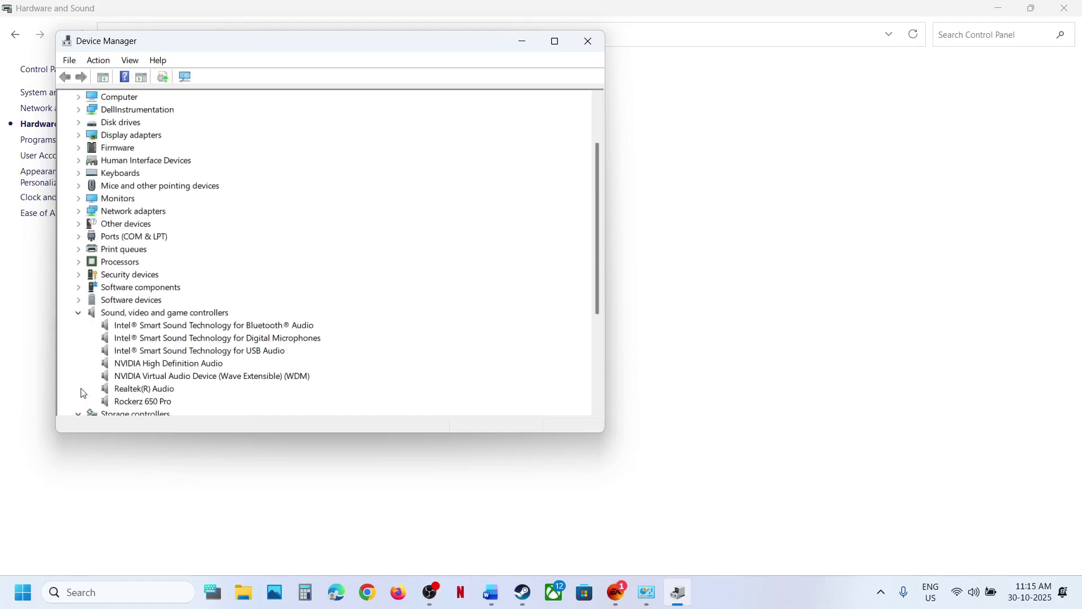
Show the Disable device option for the Rockerz 650 Pro sound device without choosing it, and close Device Manager
{"action": "left_click", "coordinate": [155, 393]}
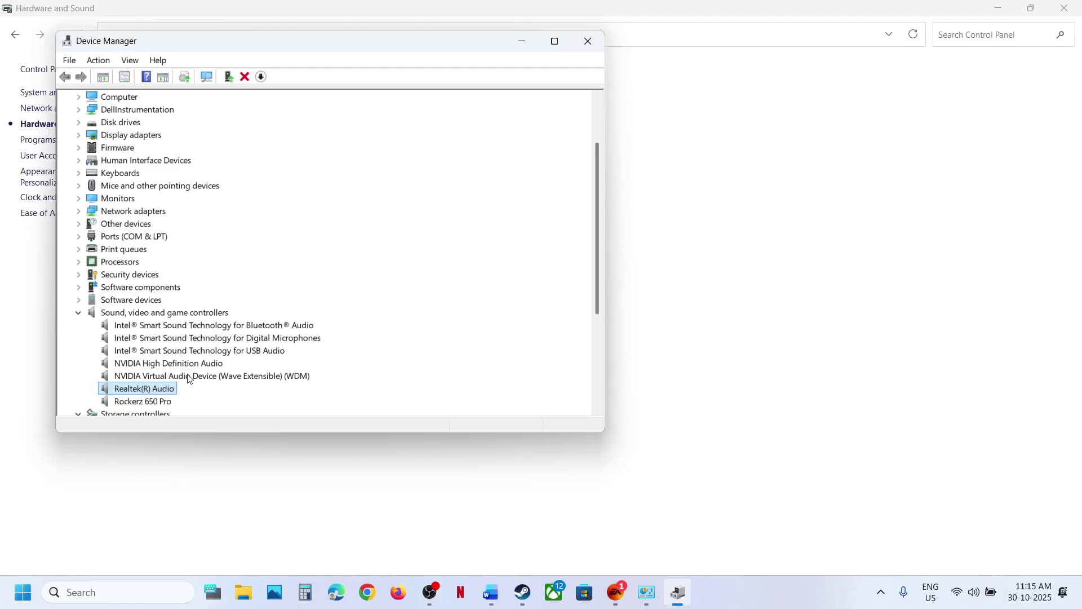
{"action": "right_click", "coordinate": [154, 404]}
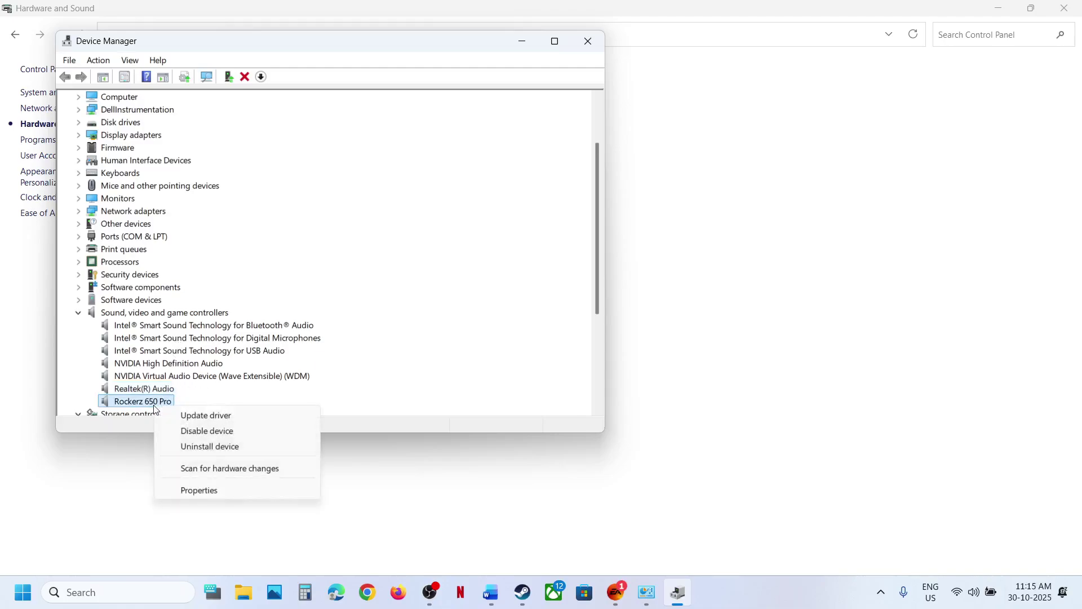
{"action": "left_click", "coordinate": [195, 362]}
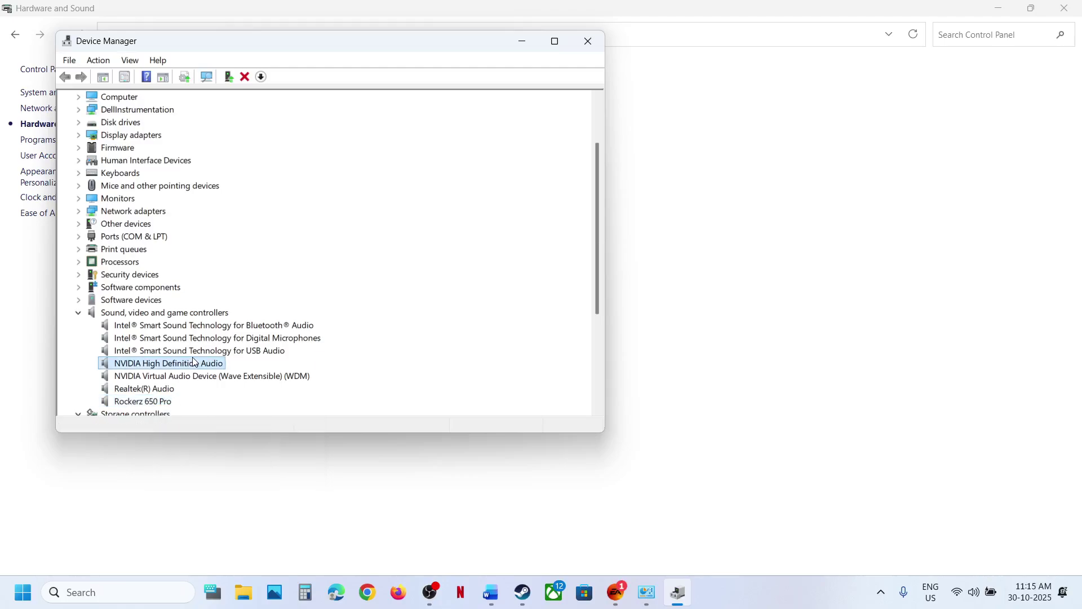
{"action": "left_click", "coordinate": [146, 390]}
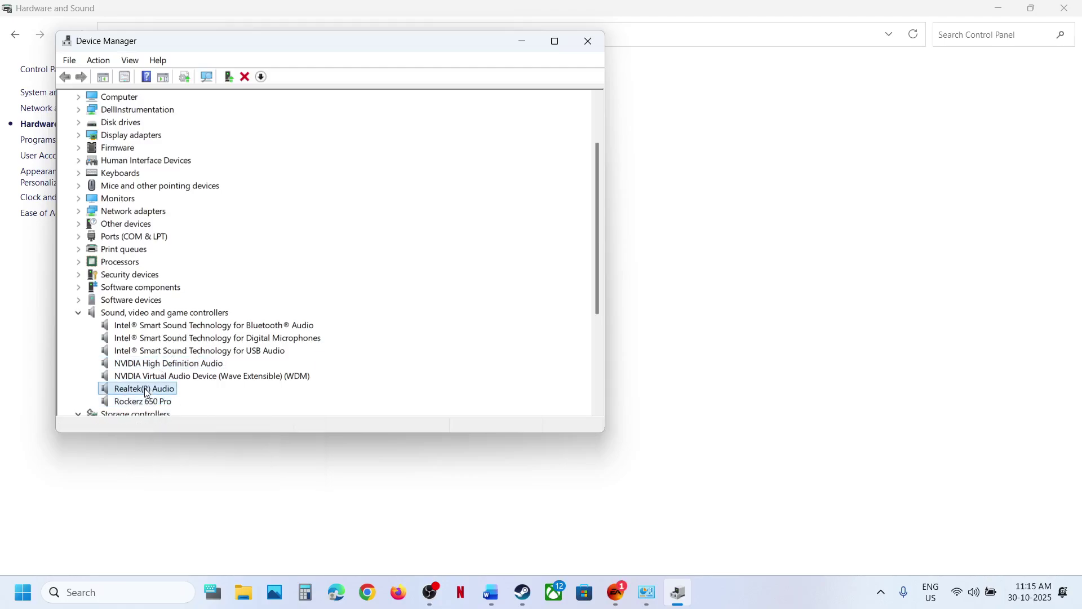
{"action": "right_click", "coordinate": [146, 401]}
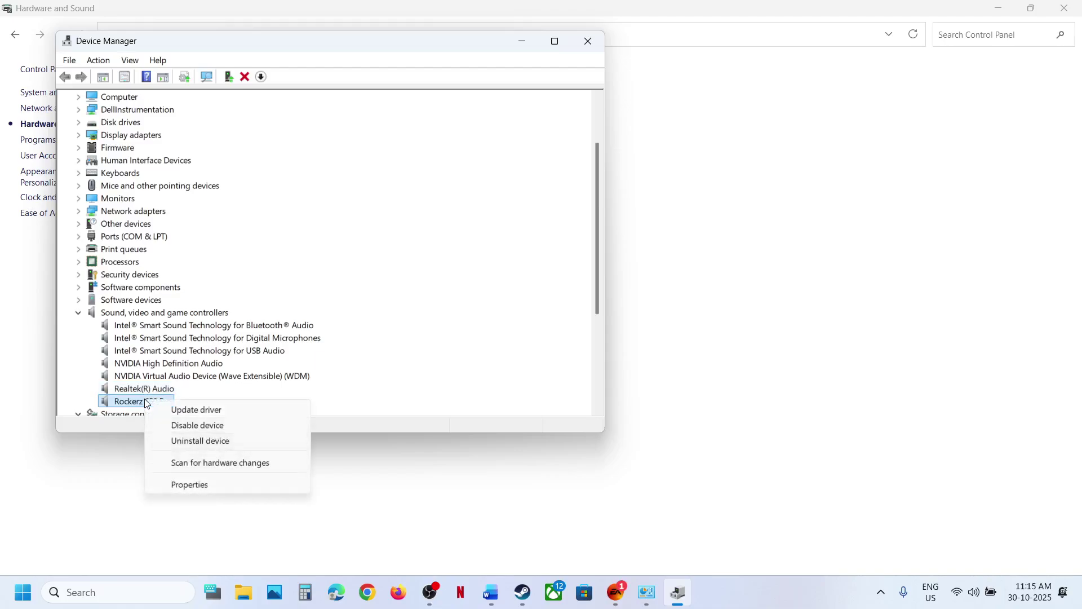
{"action": "left_click", "coordinate": [331, 305]}
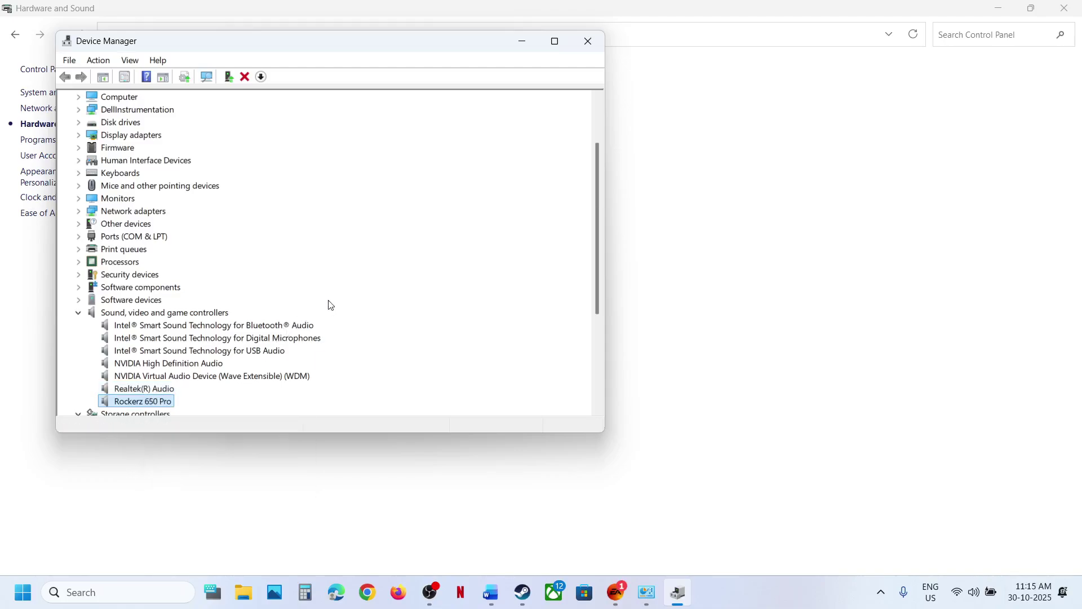
{"action": "left_click", "coordinate": [589, 41]}
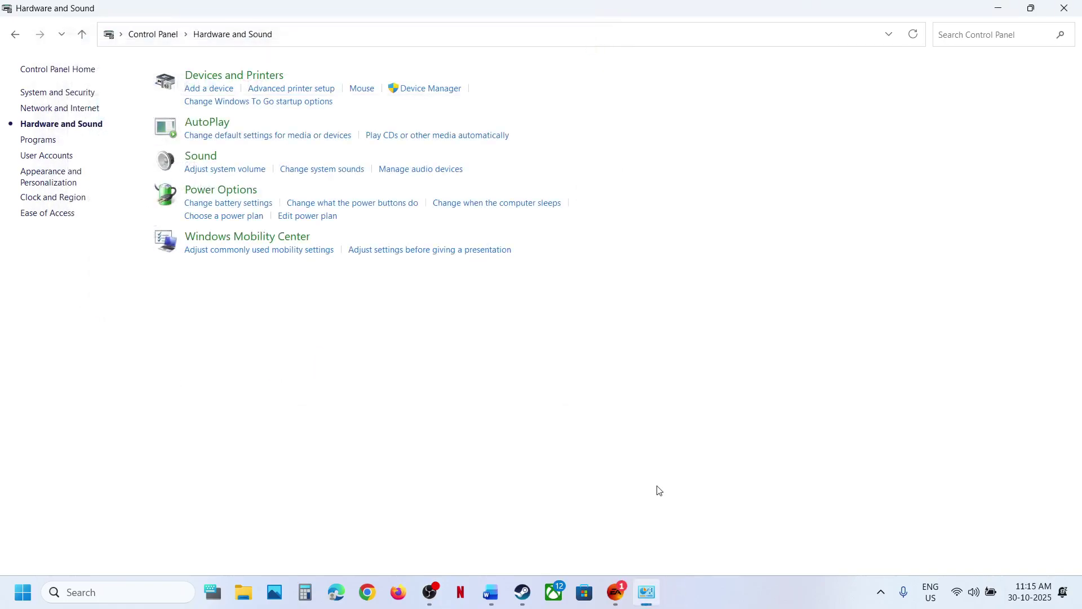
Copy the shell:::{A8A91A66-3A7D-4424-8D24-04E180695C7A} command from step 8, Uncheck Handsfree Telephony, in the Word document
{"action": "left_click", "coordinate": [504, 603]}
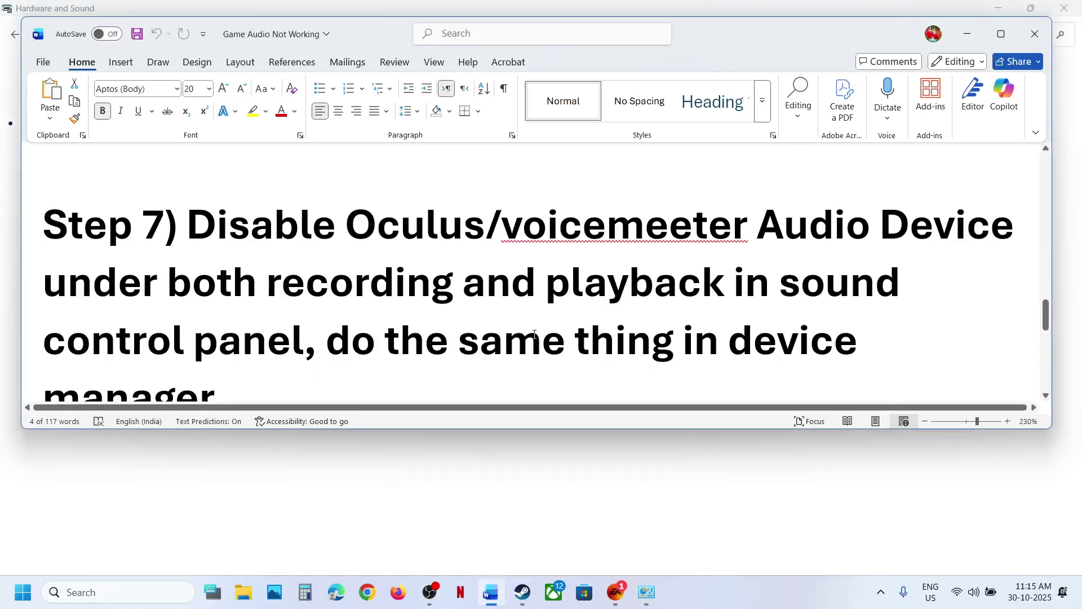
{"action": "scroll", "coordinate": [534, 335], "scroll_direction": "down", "scroll_amount": 5}
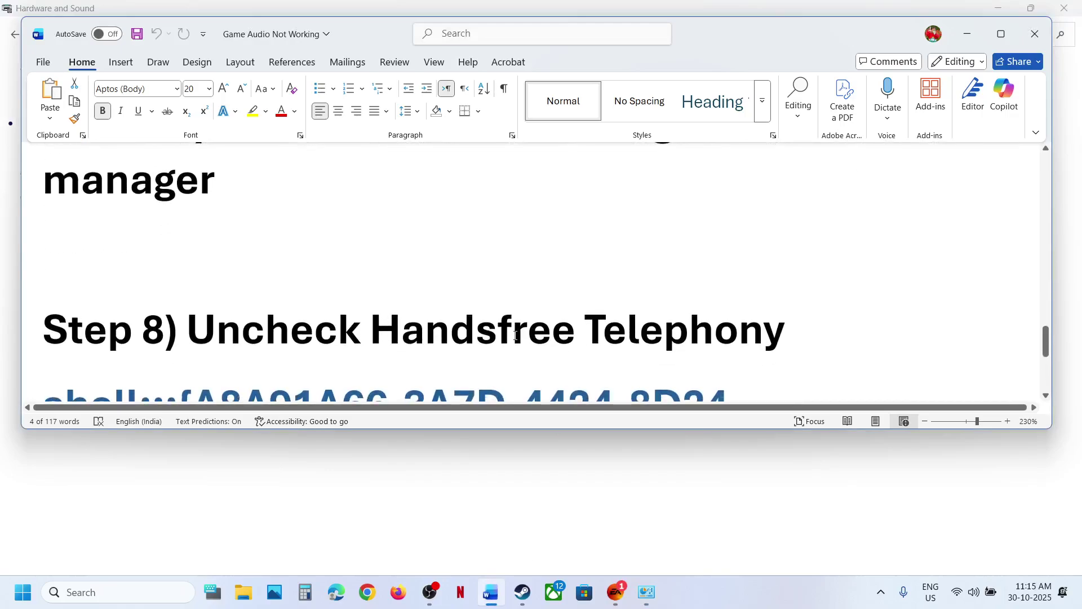
{"action": "scroll", "coordinate": [515, 336], "scroll_direction": "down", "scroll_amount": 3}
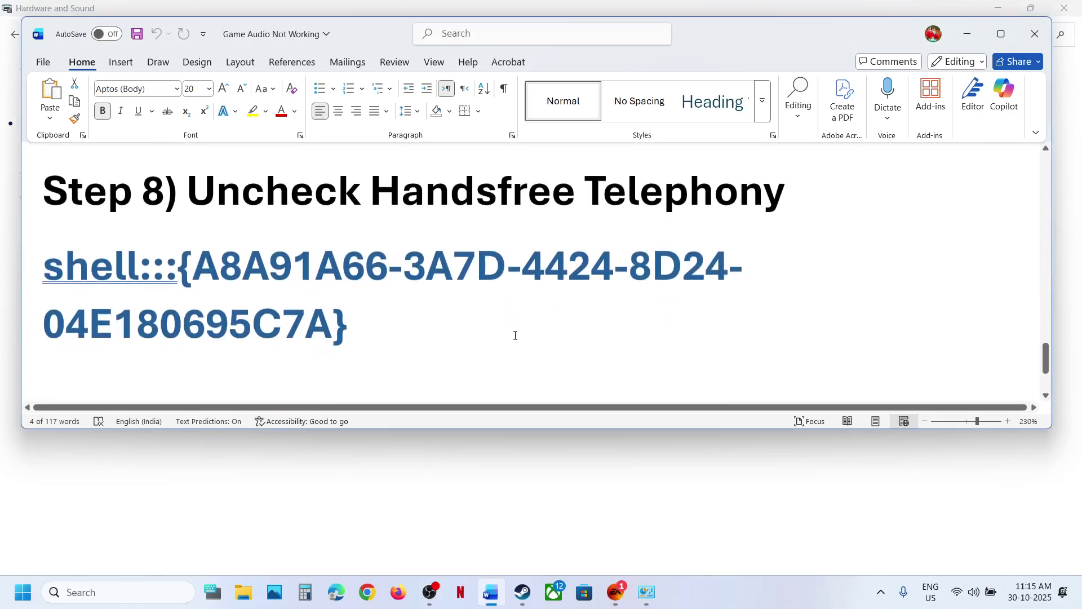
{"action": "left_click_drag", "start_coordinate": [389, 326], "coordinate": [80, 283]}
{"action": "key", "text": "ctrl+c"}
{"action": "right_click", "coordinate": [80, 283]}
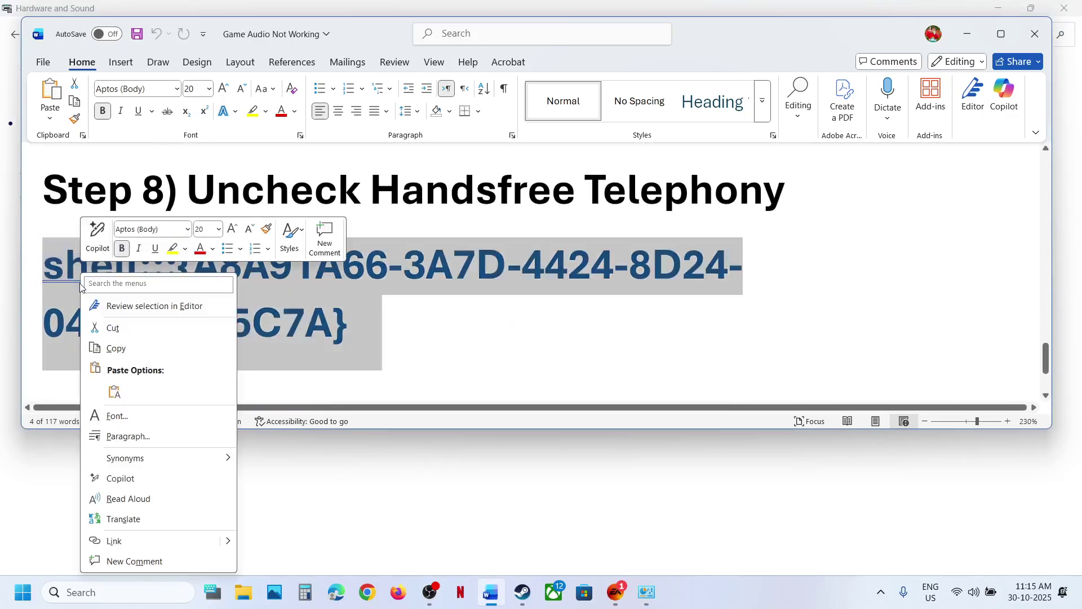
{"action": "left_click", "coordinate": [129, 348]}
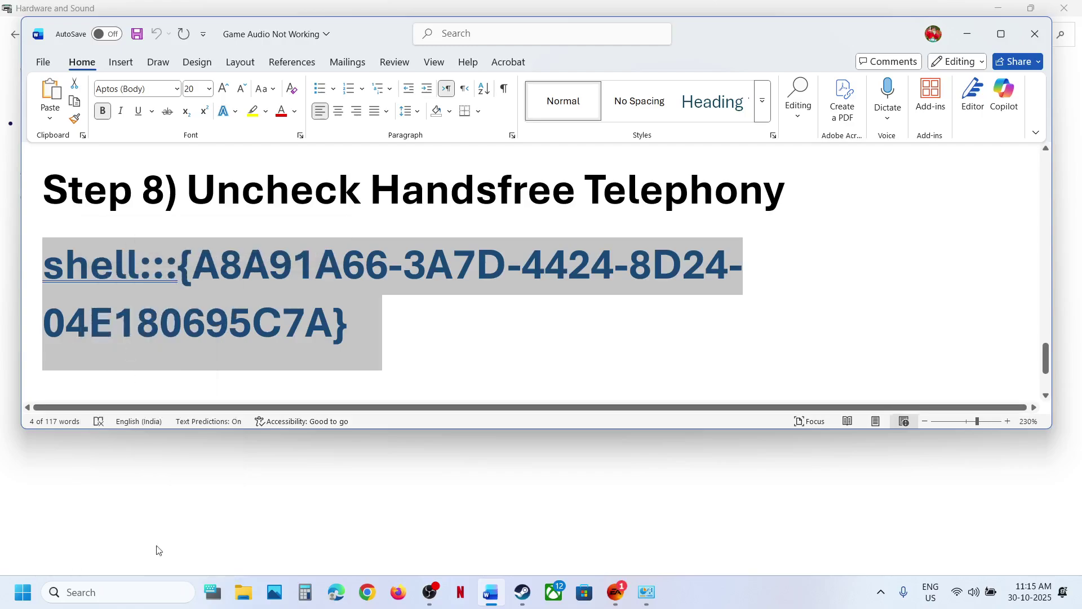
Find Run through a Windows search for "run" and execute the copied shell command to open Devices and Printers
{"action": "left_click", "coordinate": [100, 598]}
{"action": "type", "text": "run"}
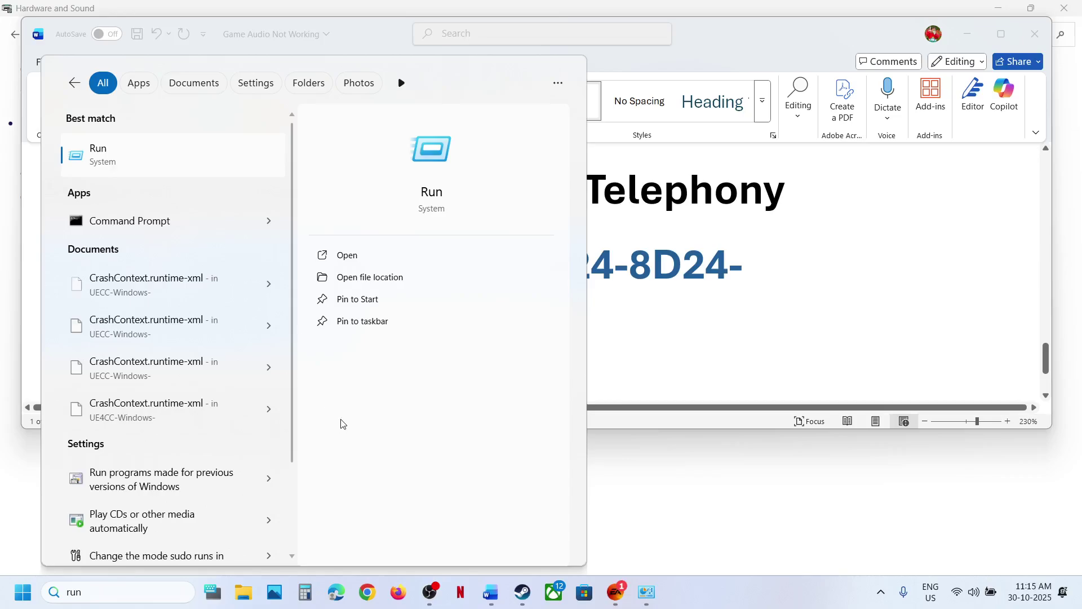
{"action": "key", "text": "Return"}
{"action": "key", "text": "ctrl+v"}
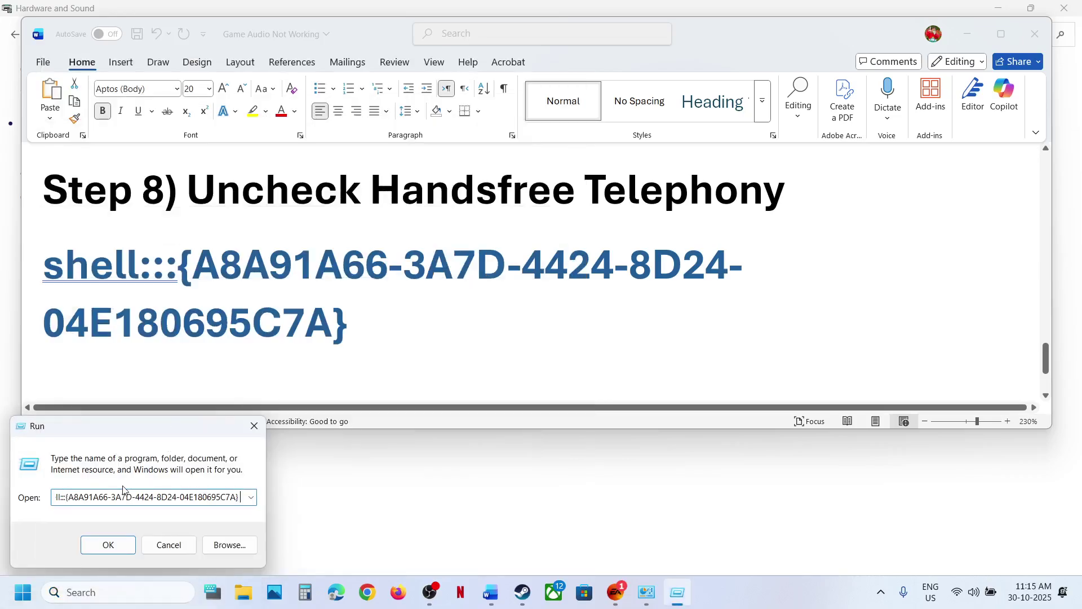
{"action": "left_click", "coordinate": [114, 542]}
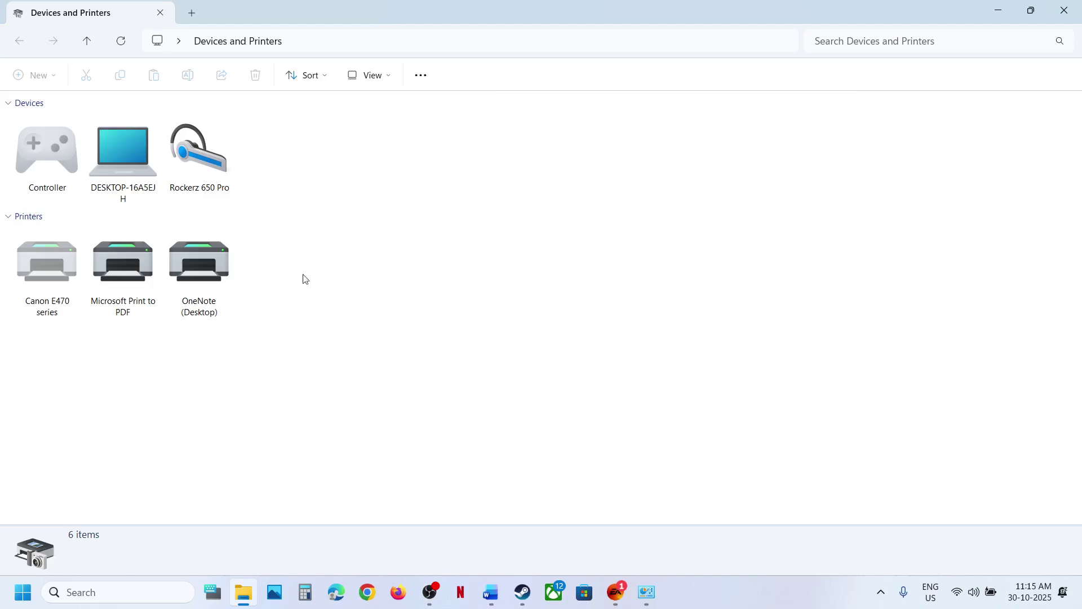
Uncheck the Handsfree Telephony Bluetooth service in the Rockerz 650 Pro properties, apply the setting, and close the dialog
{"action": "right_click", "coordinate": [185, 161]}
{"action": "left_click", "coordinate": [243, 257]}
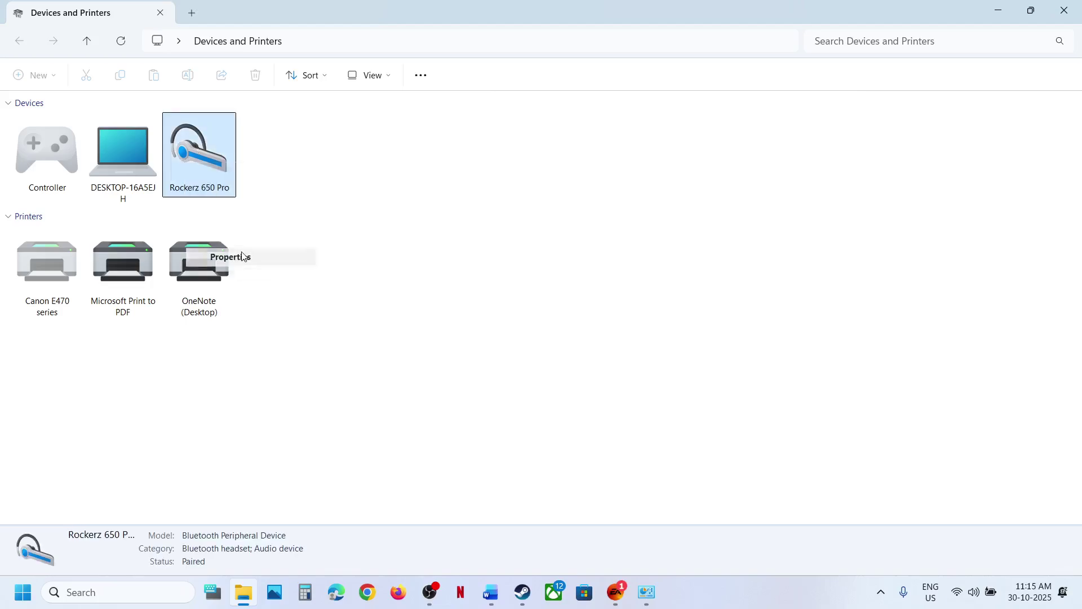
{"action": "left_click", "coordinate": [297, 199]}
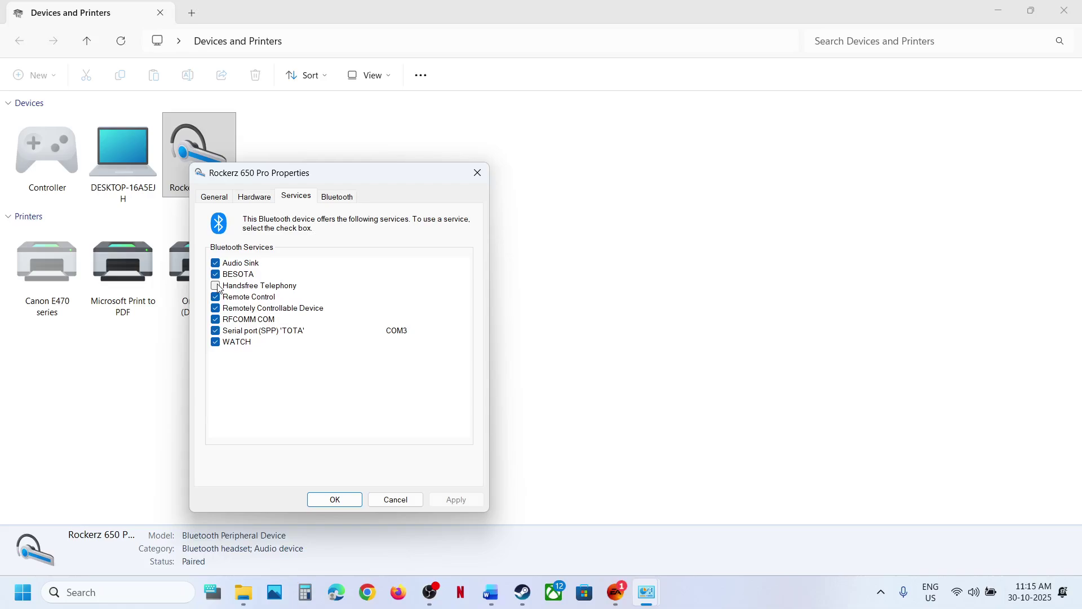
{"action": "left_click", "coordinate": [443, 497]}
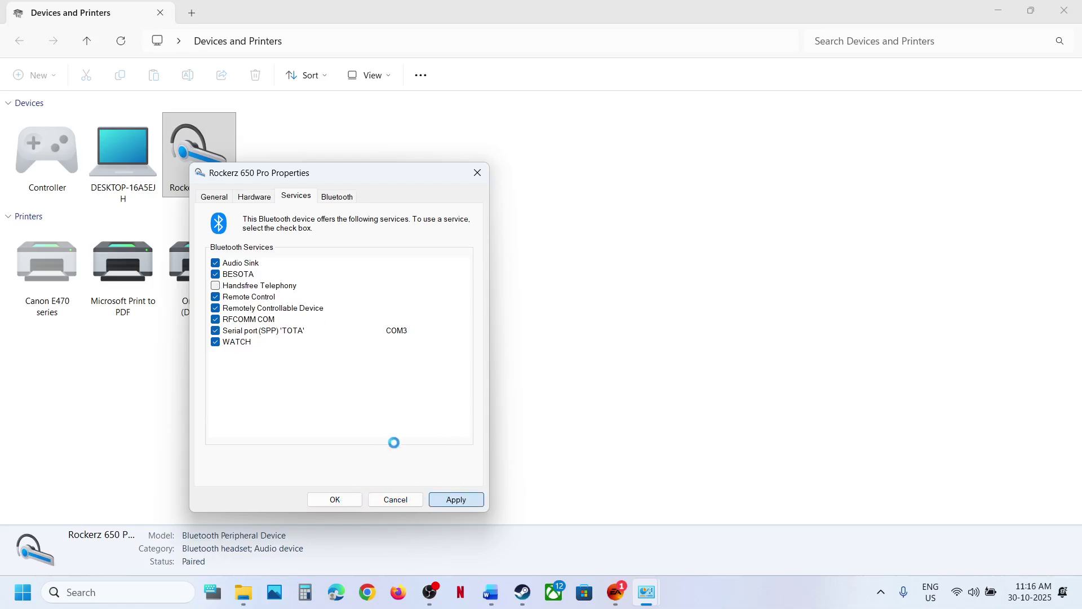
{"action": "left_click", "coordinate": [337, 498]}
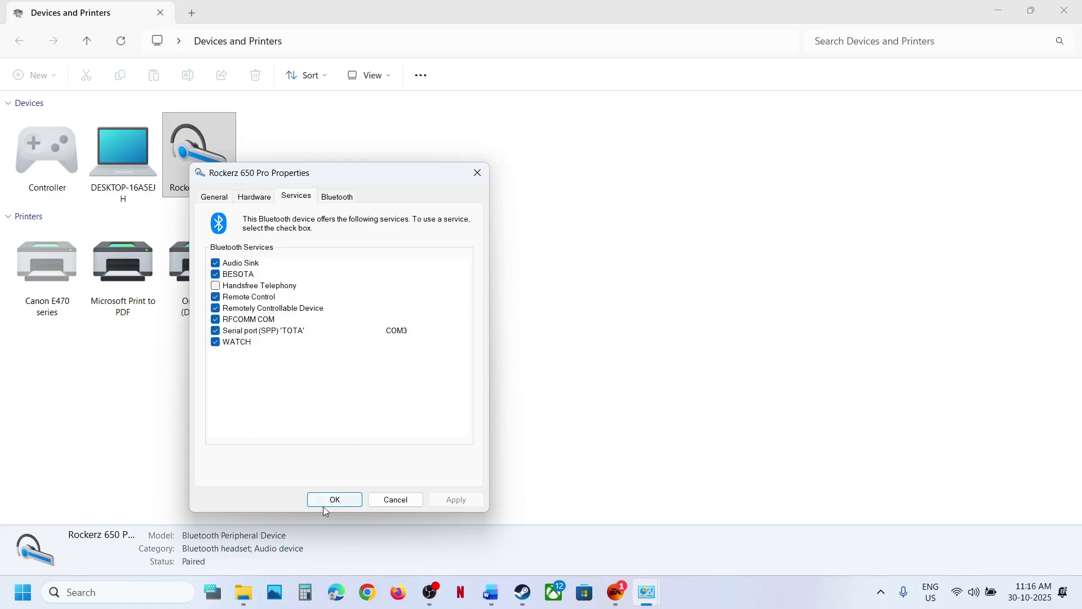
{"action": "left_click", "coordinate": [620, 593]}
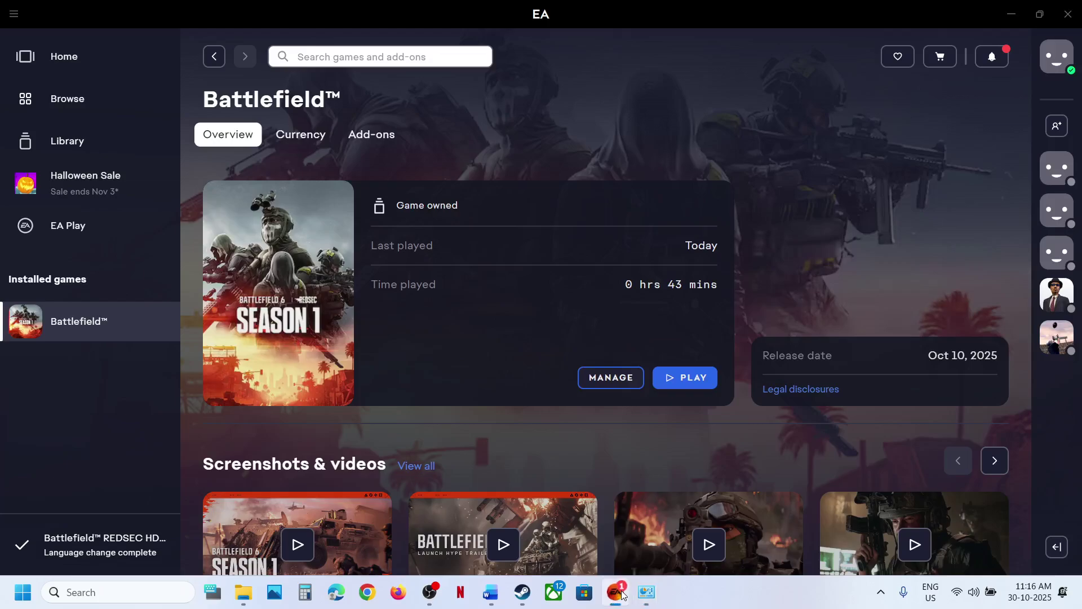
{"action": "left_click", "coordinate": [622, 593]}
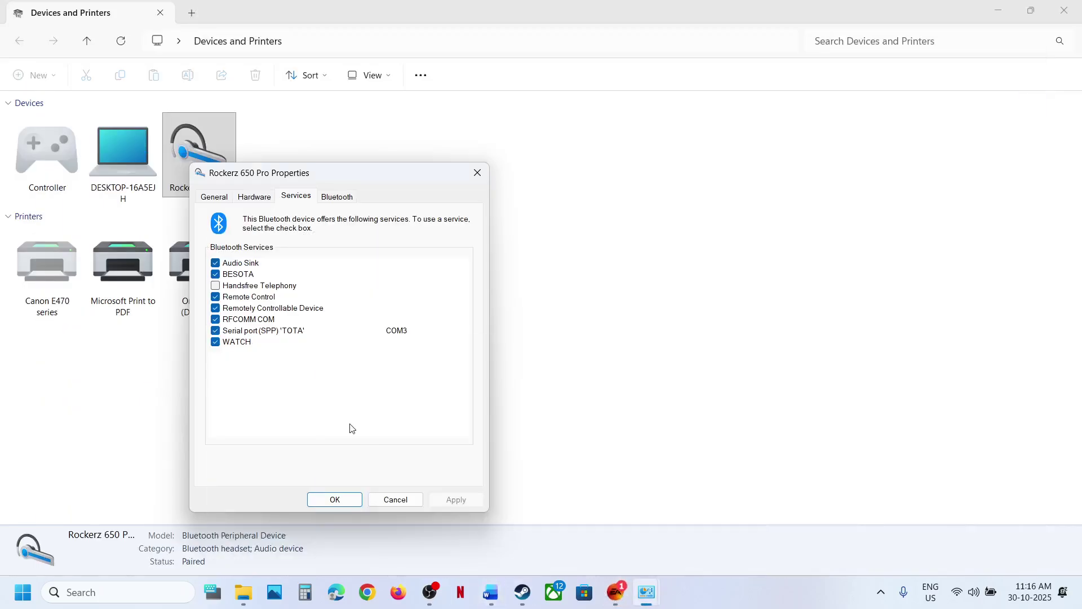
{"action": "key", "text": "Return"}
{"action": "left_click", "coordinate": [574, 507]}
Read step 9 in the Word document about verifying the game files, and return to Devices and Printers
{"action": "left_click", "coordinate": [492, 593]}
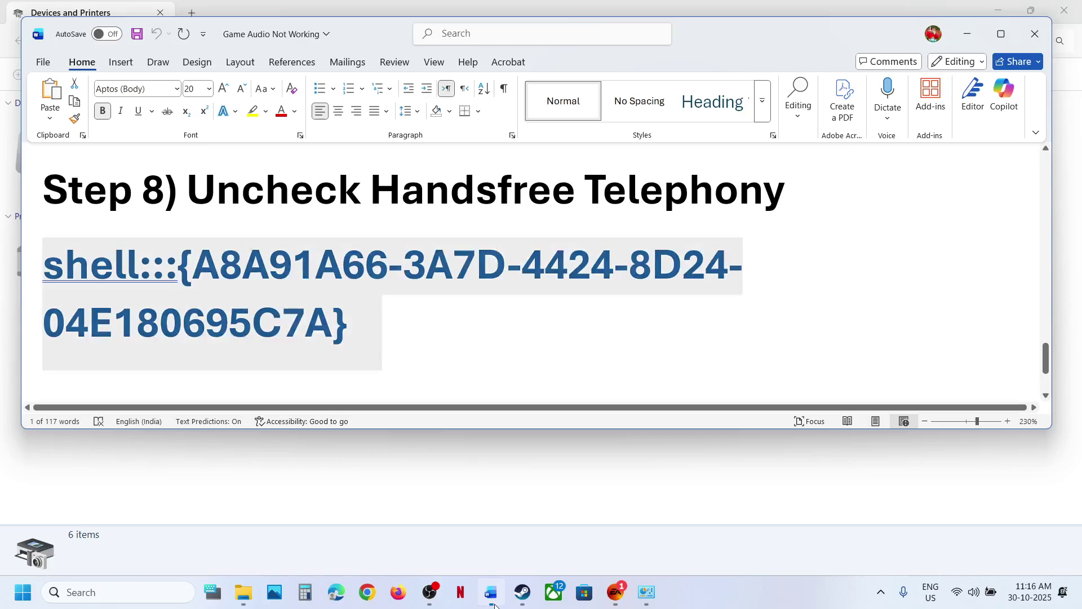
{"action": "scroll", "coordinate": [343, 387], "scroll_direction": "down", "scroll_amount": 3}
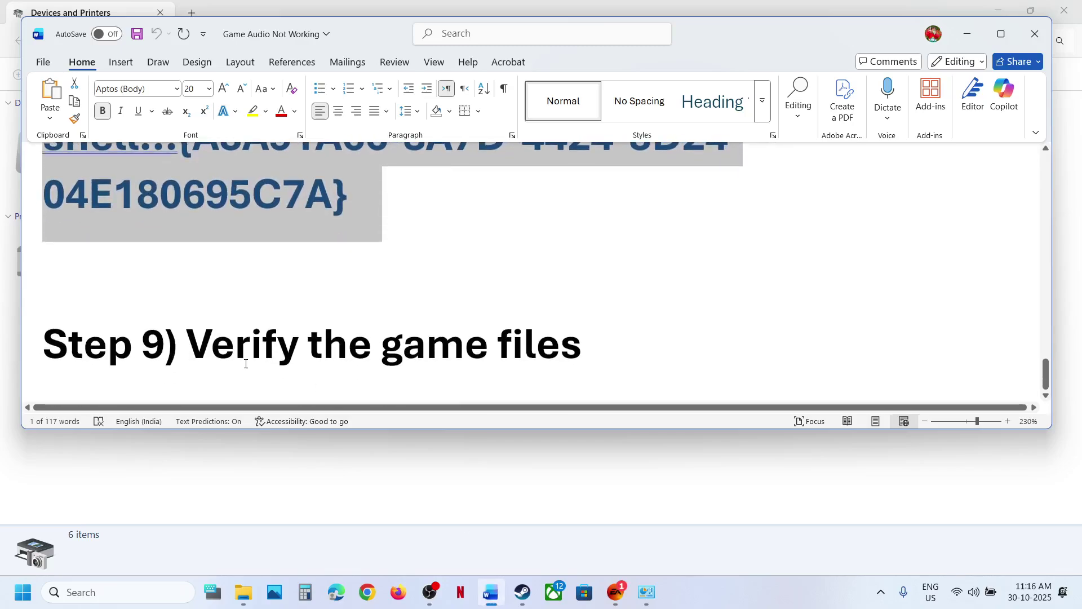
{"action": "left_click_drag", "start_coordinate": [246, 363], "coordinate": [584, 358]}
{"action": "left_click", "coordinate": [552, 461]}
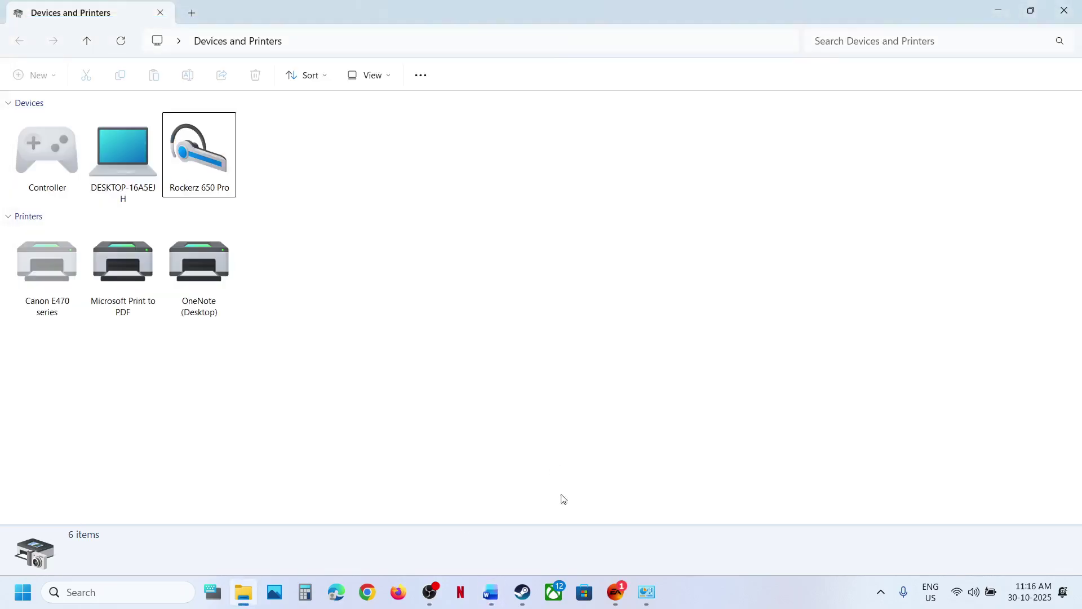
Switch to Steam, show the file integrity check among Battlefield 6's Installed Files properties, and close the properties without running it
{"action": "left_click", "coordinate": [532, 602]}
{"action": "right_click", "coordinate": [153, 229]}
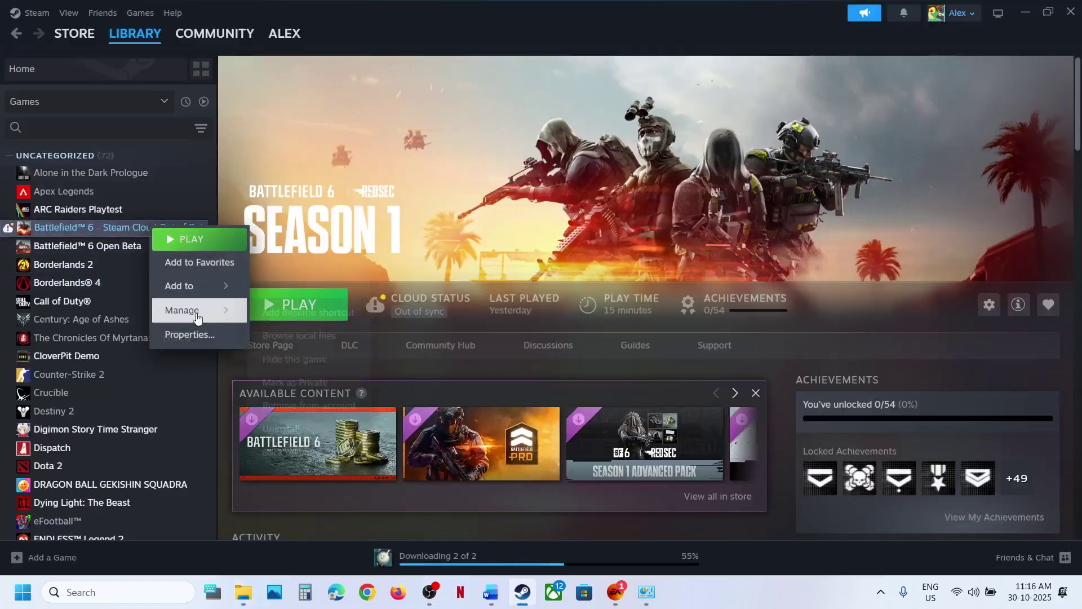
{"action": "left_click", "coordinate": [189, 335]}
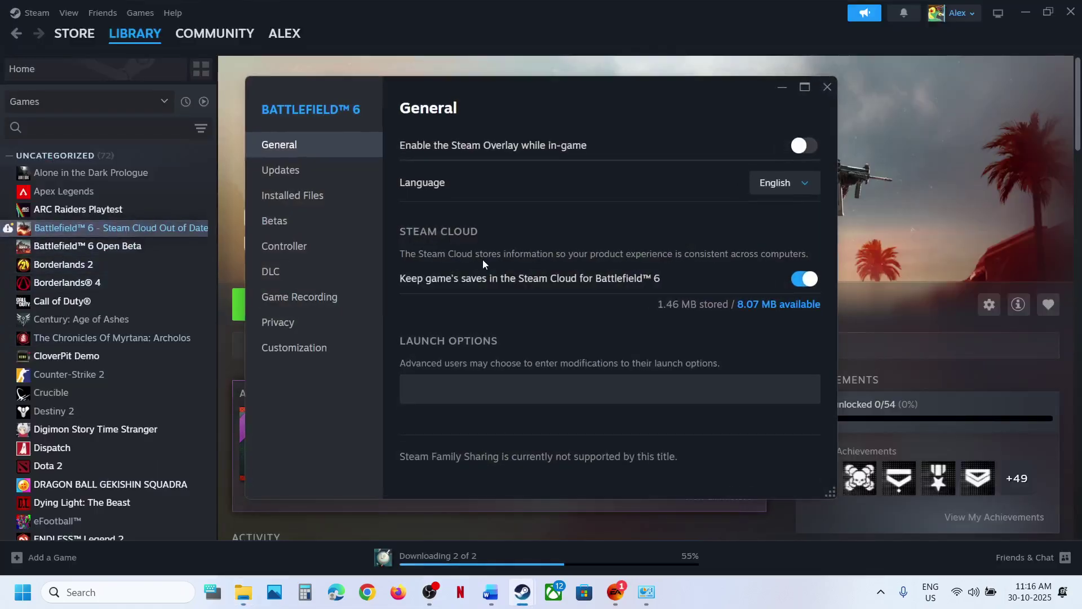
{"action": "left_click", "coordinate": [309, 197]}
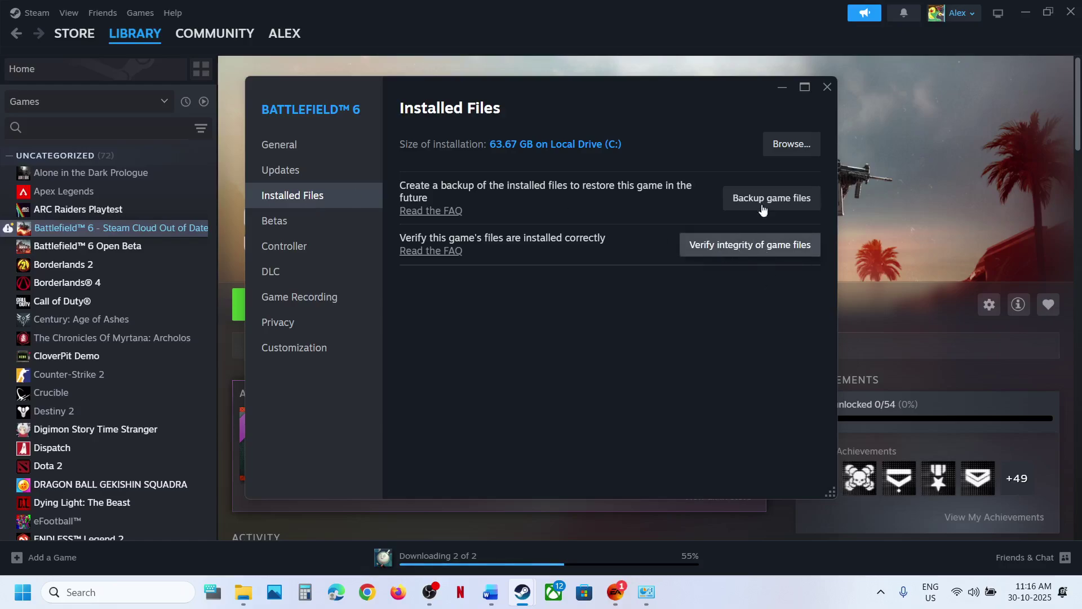
{"action": "left_click", "coordinate": [827, 88]}
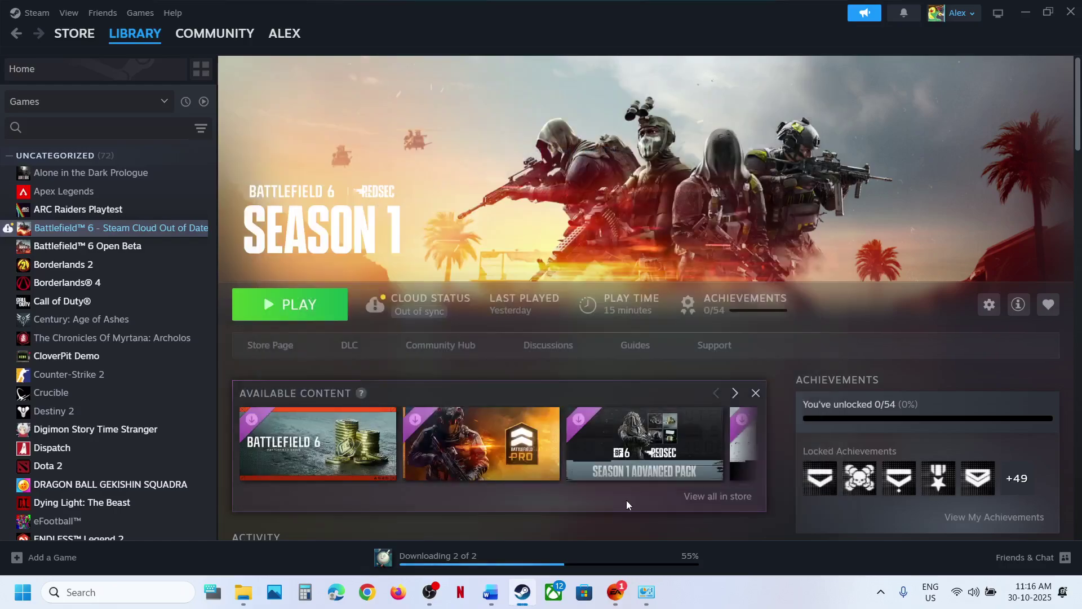
Switch to the EA app and show the Repair option for Battlefield without choosing it
{"action": "left_click", "coordinate": [617, 592]}
{"action": "left_click", "coordinate": [614, 389]}
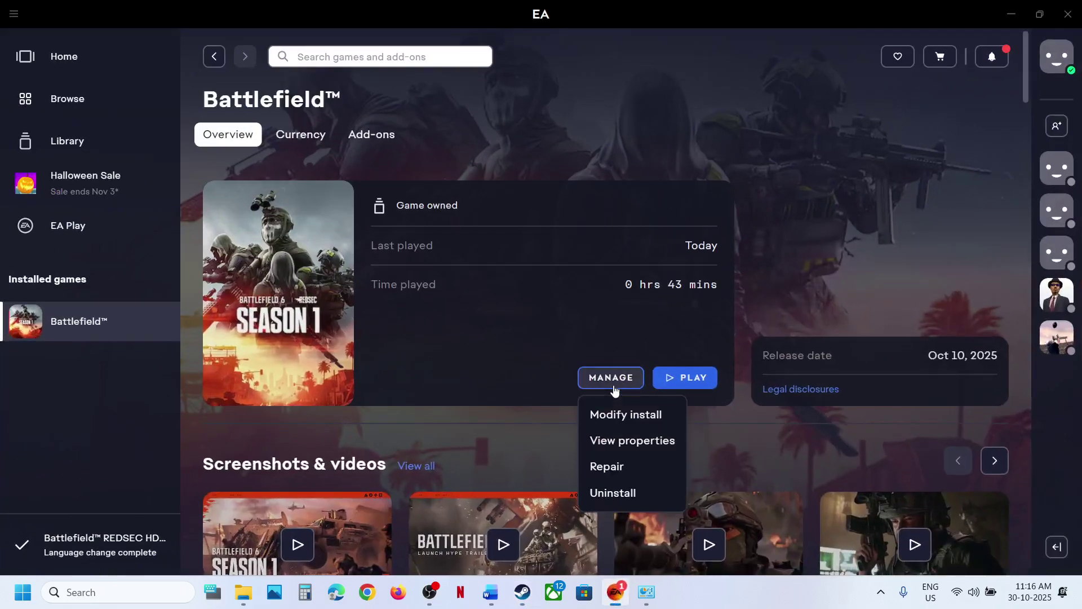
{"action": "left_click", "coordinate": [604, 334]}
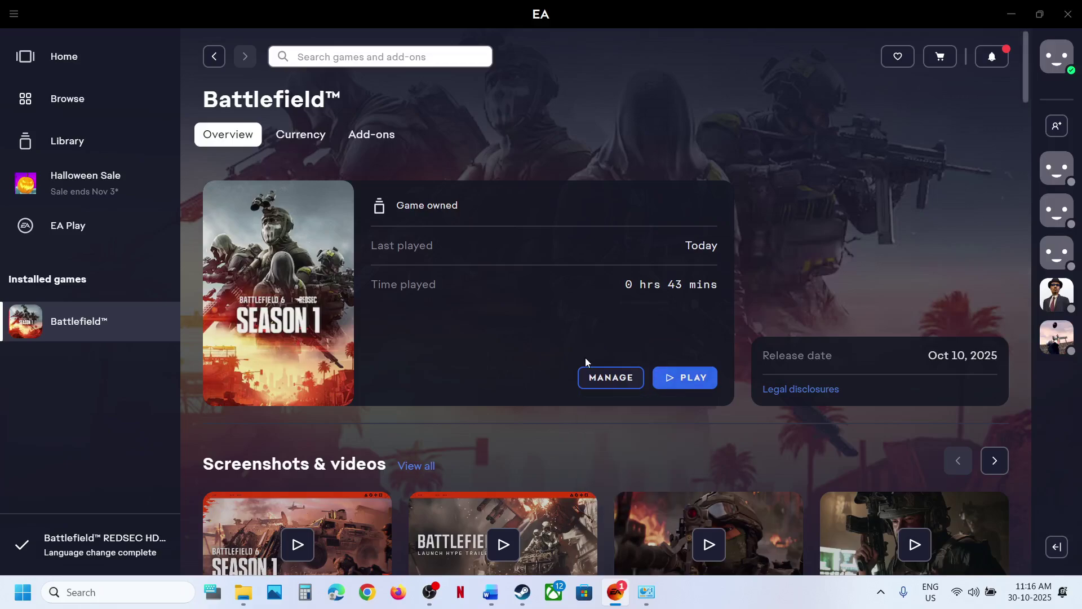